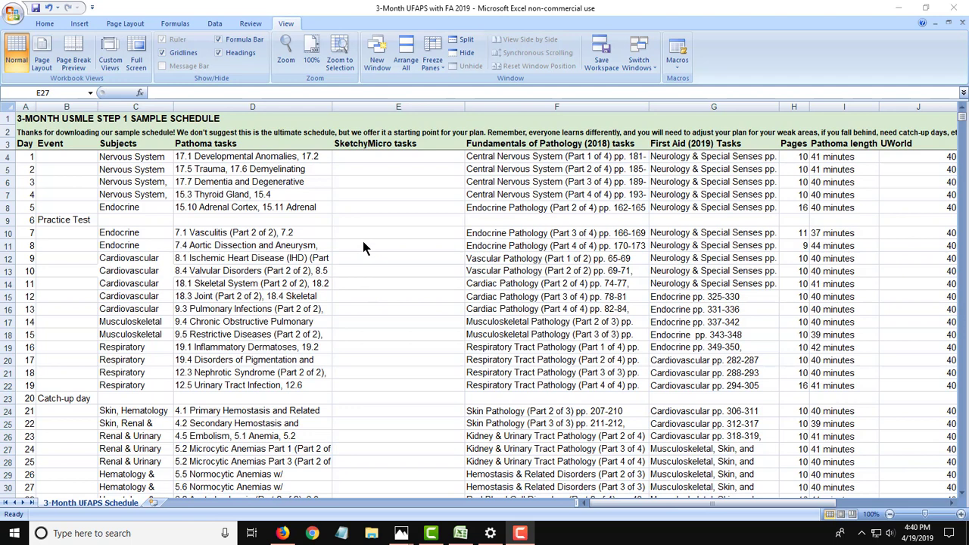
- Review the 3-month USMLE Step 1 sample schedule from day 1 to day 84, including its events, tasks and resource columns
left_click(58, 156)
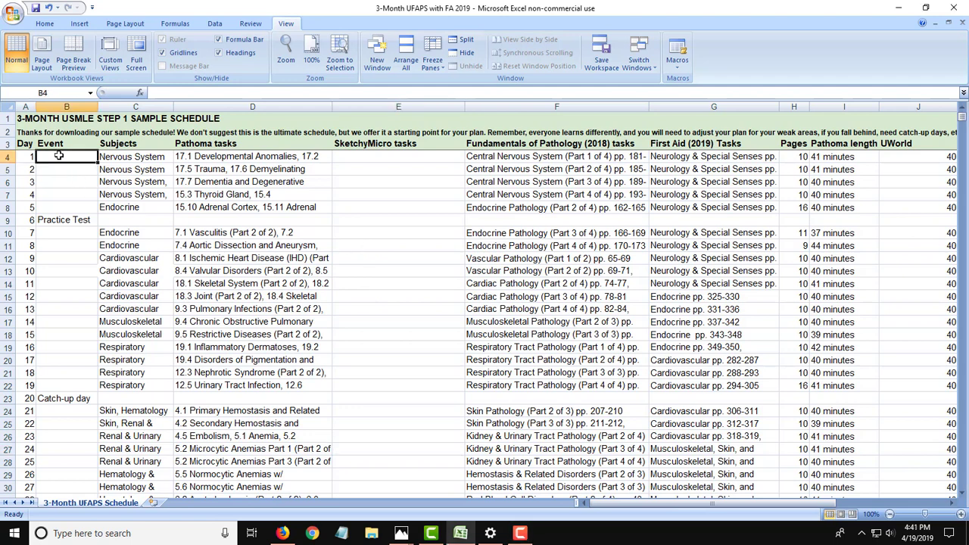
scroll(58, 155, "down", 16)
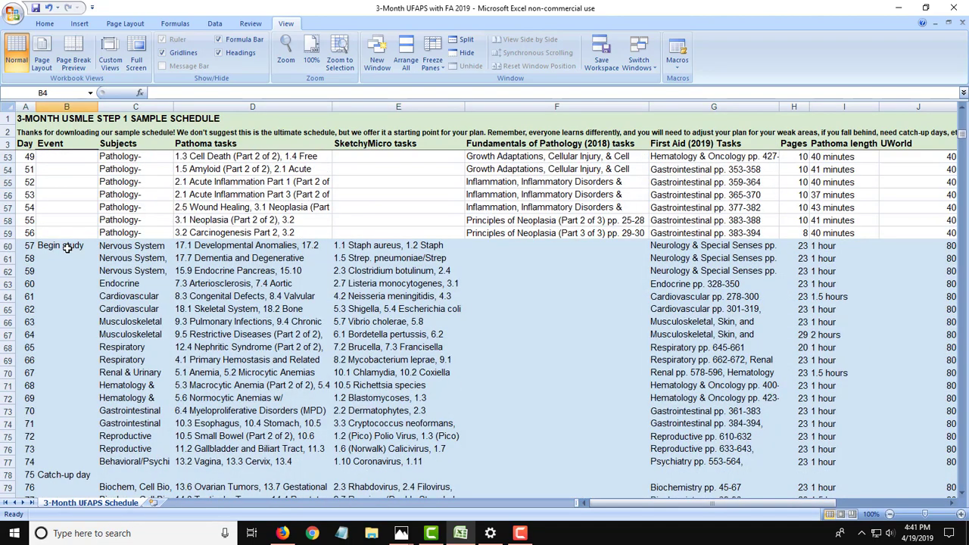
scroll(66, 248, "down", 5)
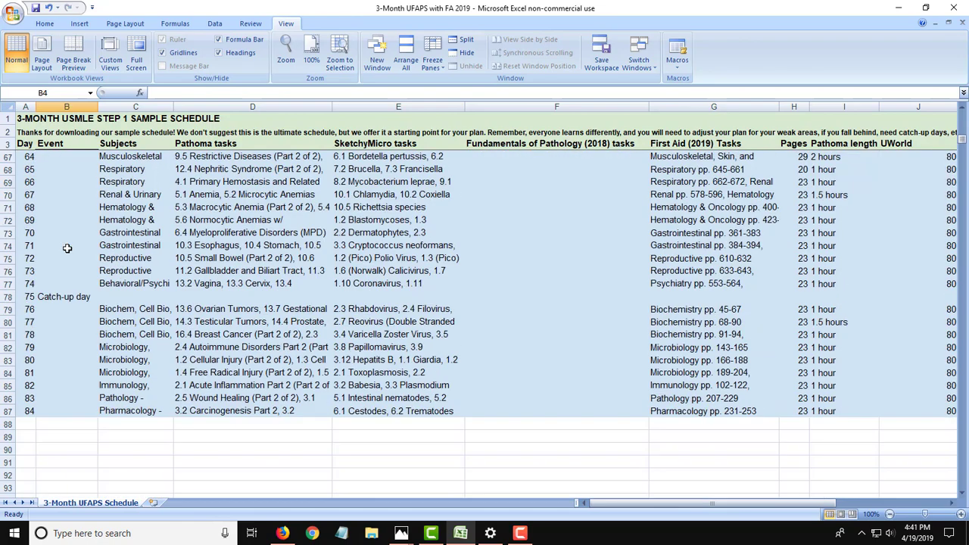
scroll(70, 399, "up", 20)
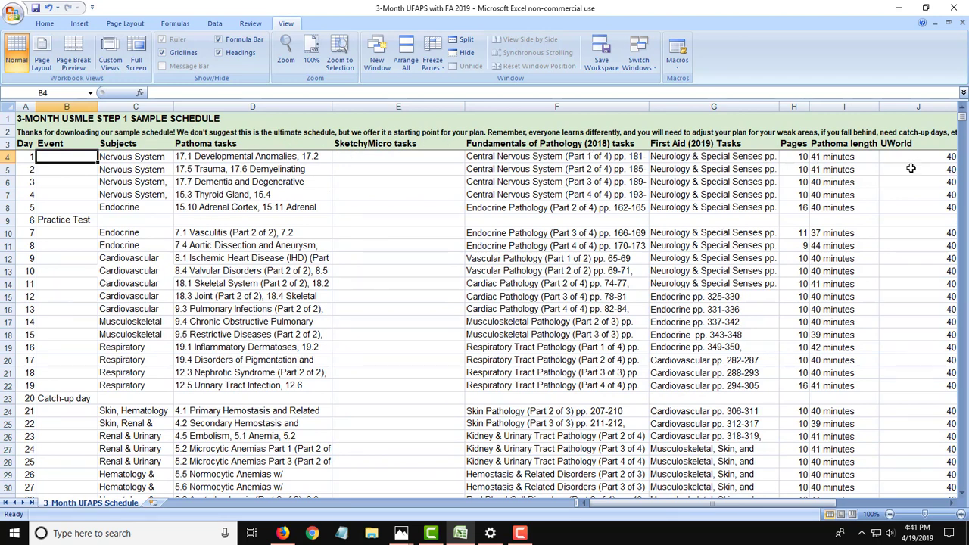
scroll(402, 184, "down", 7)
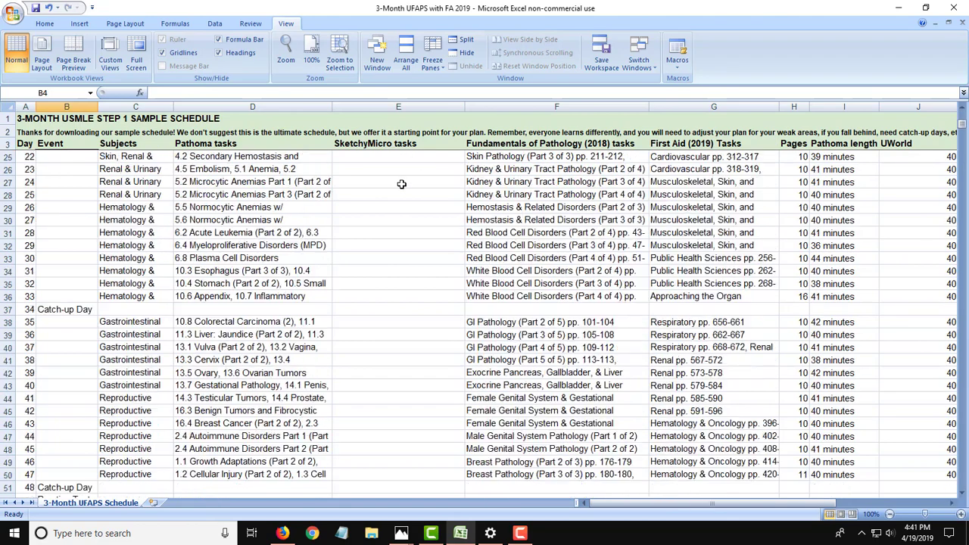
scroll(402, 184, "down", 9)
scroll(462, 261, "up", 14)
scroll(462, 261, "up", 3)
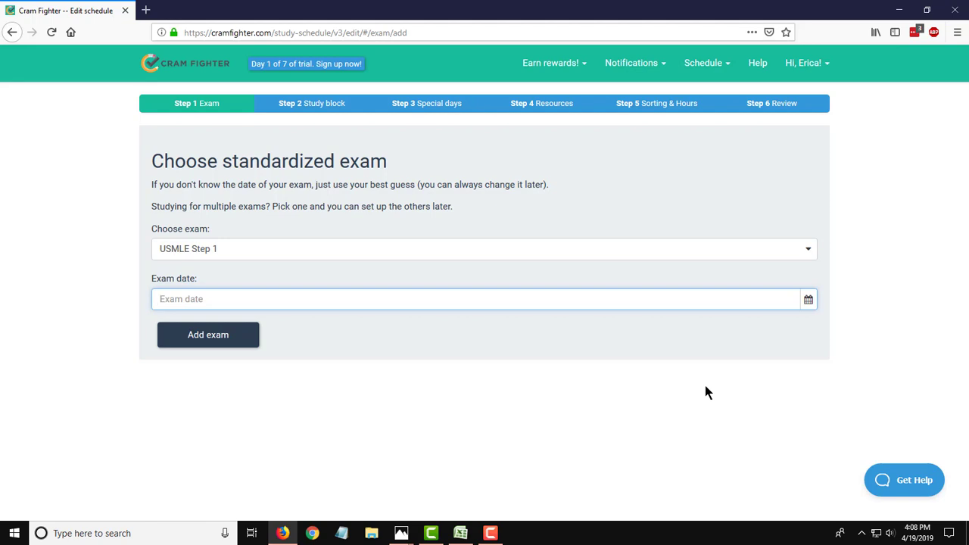
- Pick a date for the USMLE Step 1 exam and add the exam to the Cram Fighter schedule
left_click(808, 299)
left_click(218, 344)
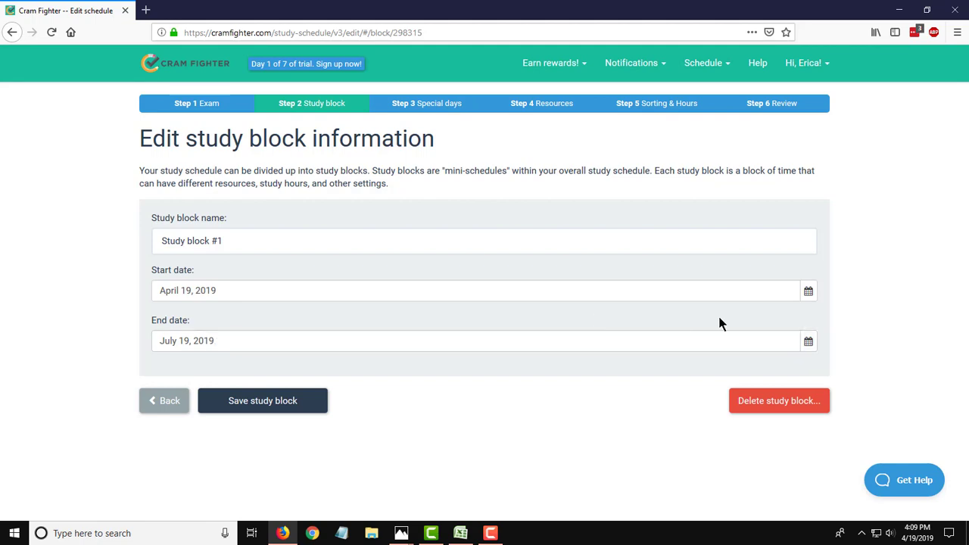
- Set the end date of Study block #1 to June 20, 2019 and save the study block
left_click(809, 342)
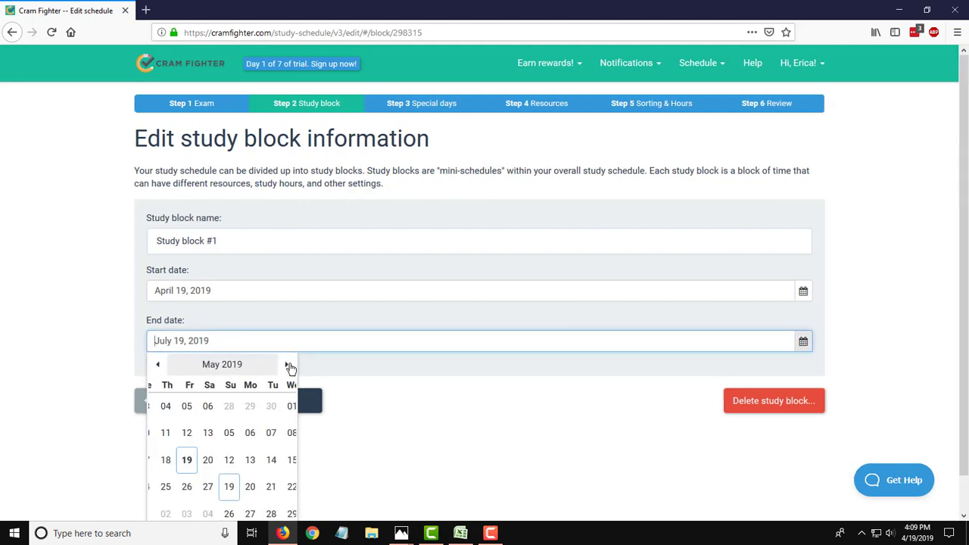
left_click(287, 366)
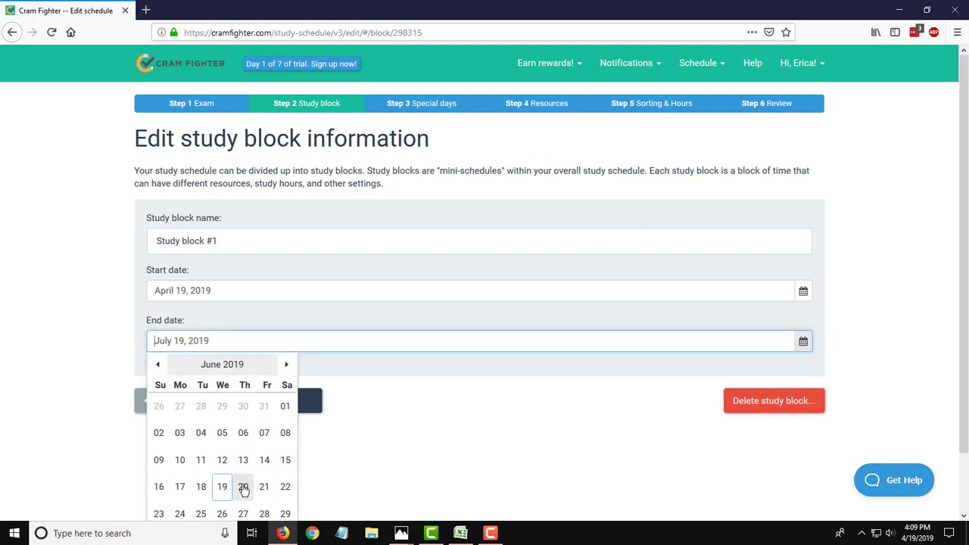
left_click(243, 487)
left_click(256, 400)
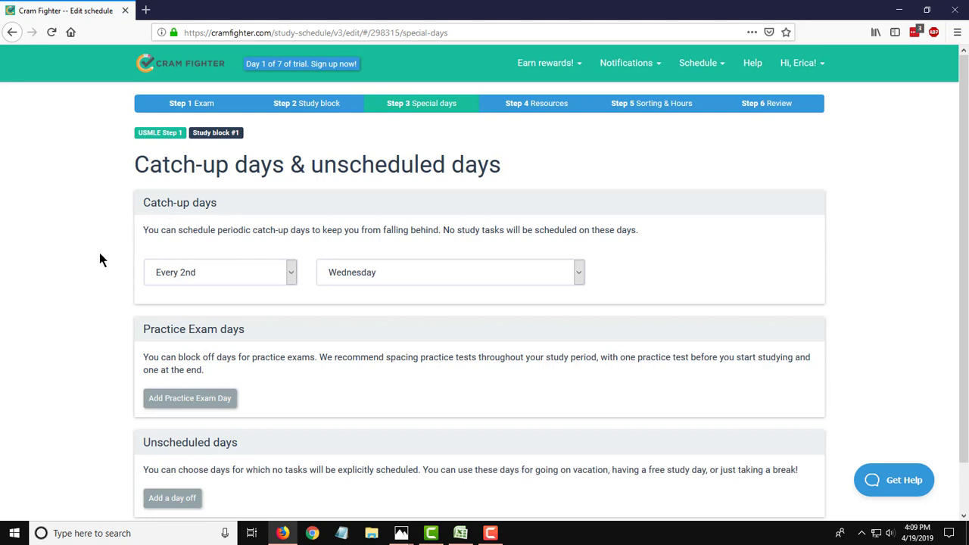
left_click(179, 277)
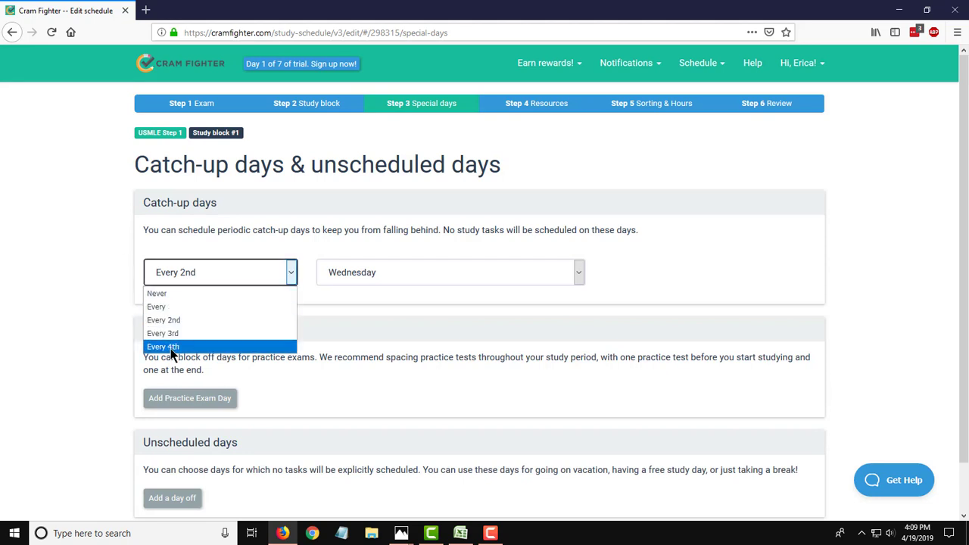
left_click(399, 274)
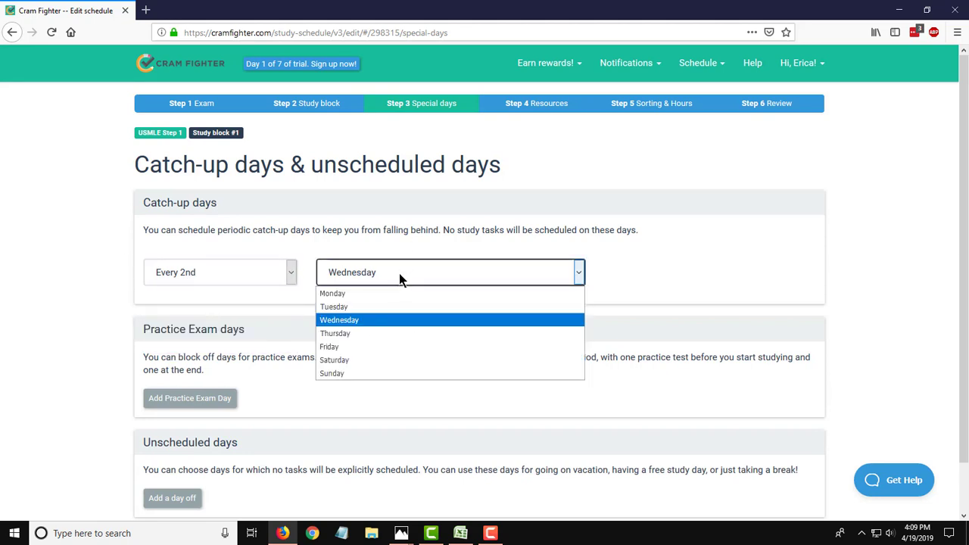
left_click(87, 269)
- Add a practice exam day named NBME 1 on April 25, 2019
scroll(87, 271, "down", 1)
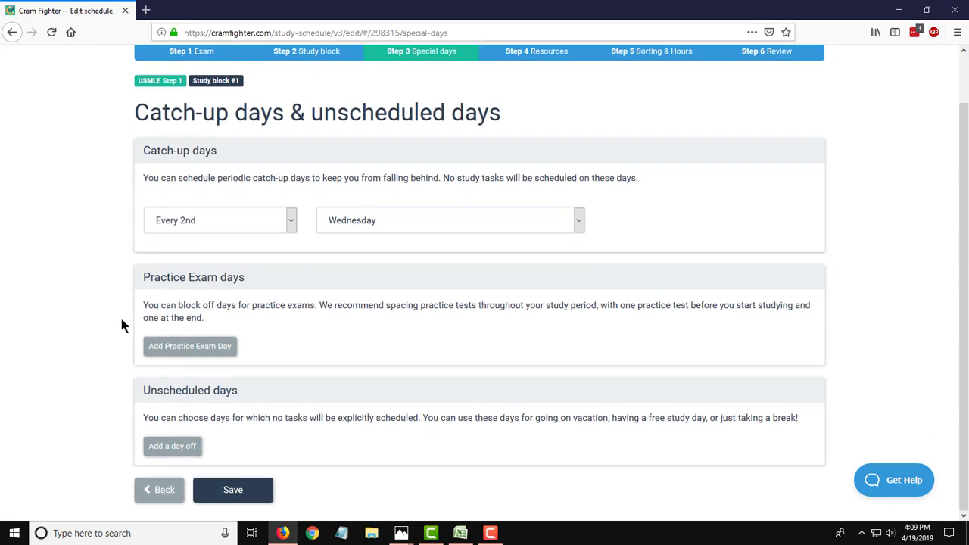
left_click(180, 347)
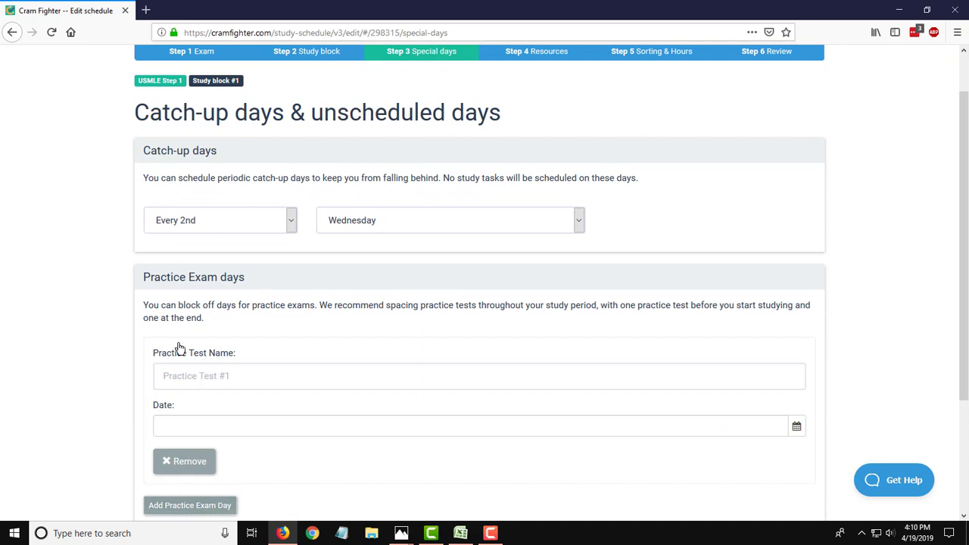
left_click(281, 383)
type("NB")
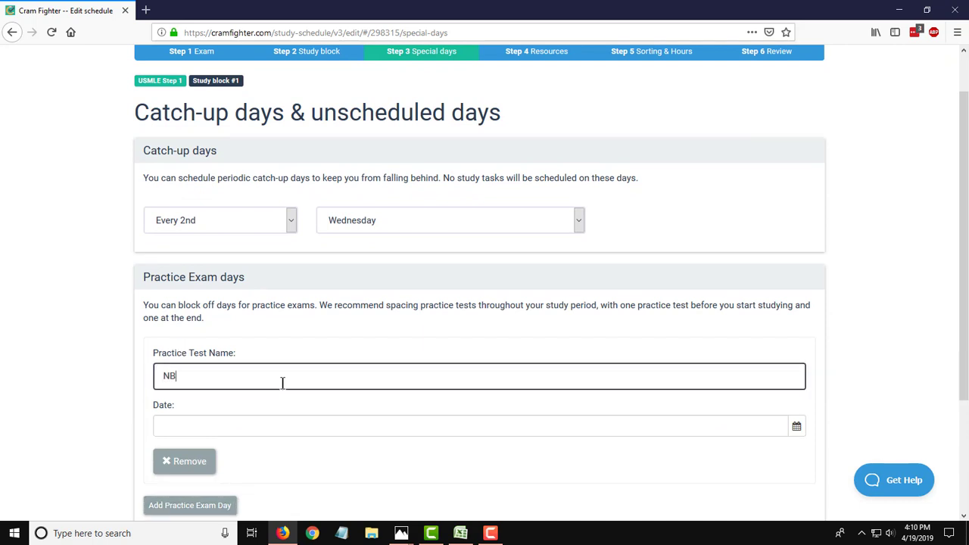
type("ME 1")
left_click(232, 423)
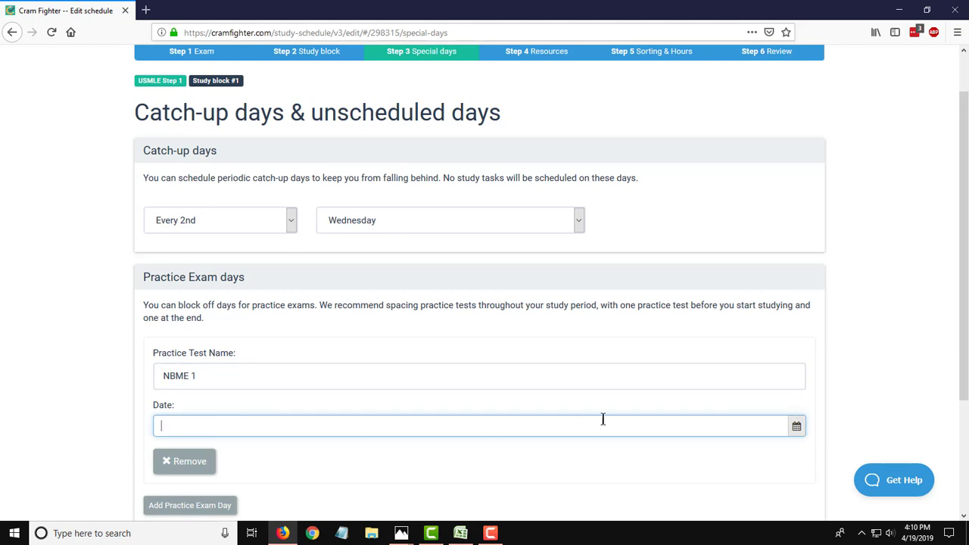
left_click(795, 426)
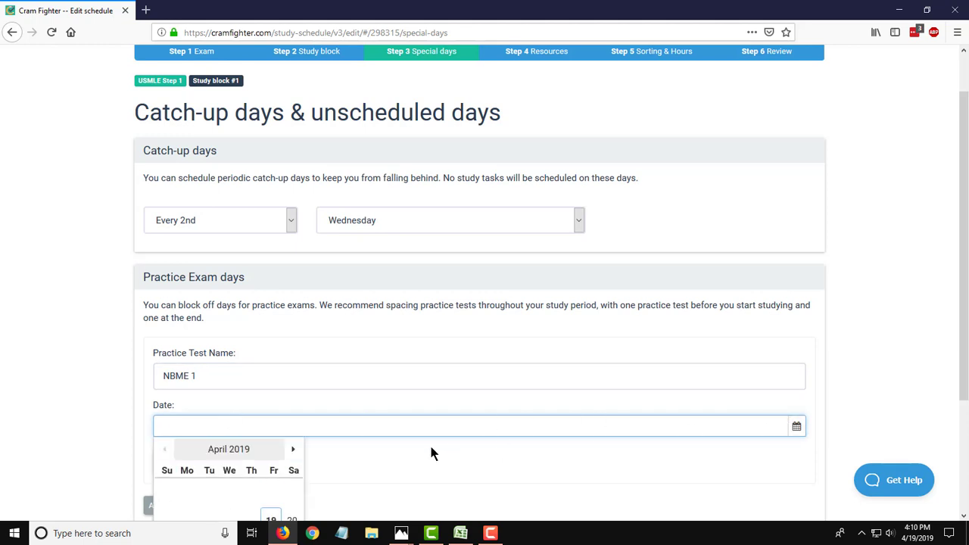
scroll(411, 458, "down", 3)
left_click(252, 406)
- Add a second practice exam day named NBME on June 7, 2019
left_click(191, 362)
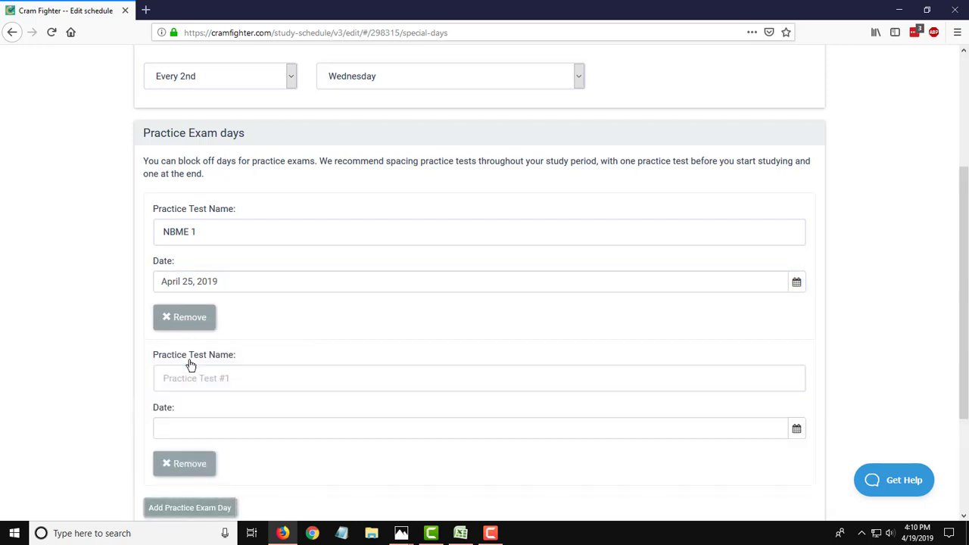
left_click(202, 375)
type("N")
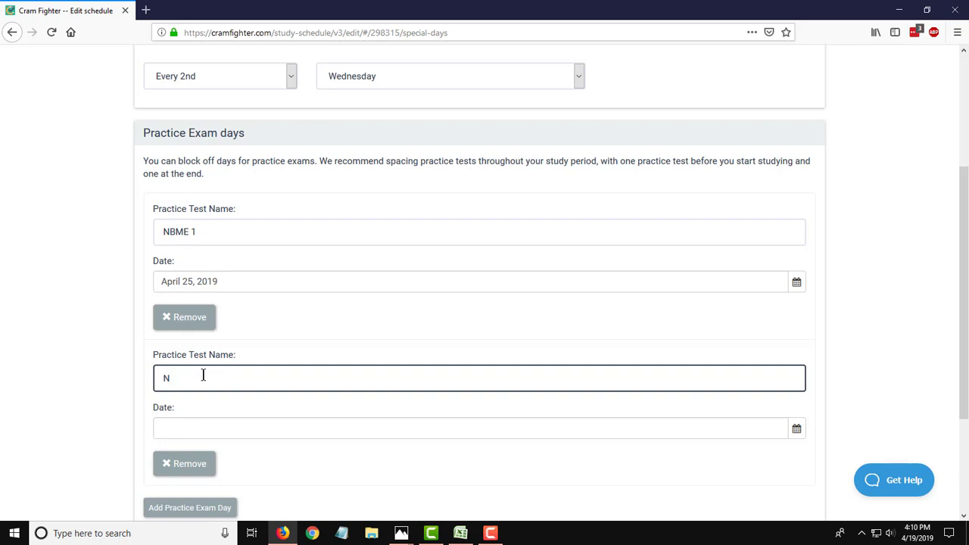
type("BME")
left_click(201, 423)
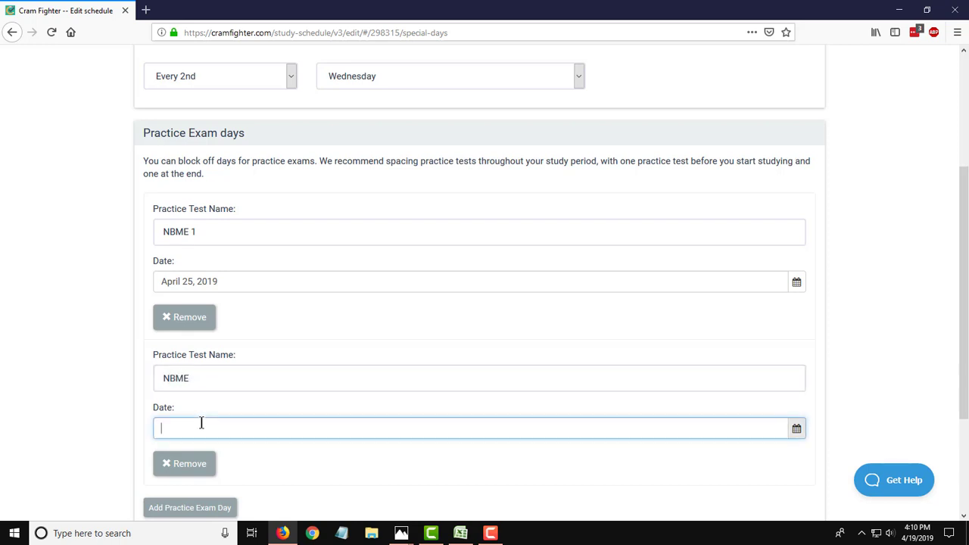
left_click(796, 429)
left_click(292, 451)
left_click(292, 451)
scroll(293, 459, "down", 1)
scroll(292, 459, "down", 1)
left_click(269, 447)
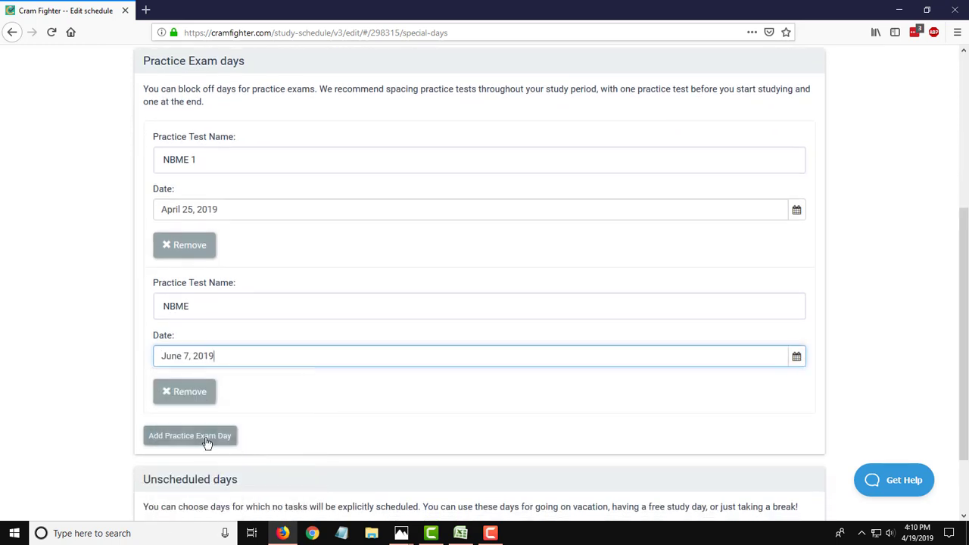
- Save the catch-up, practice exam and unscheduled day settings without adding a day off
left_click(106, 373)
scroll(106, 373, "down", 3)
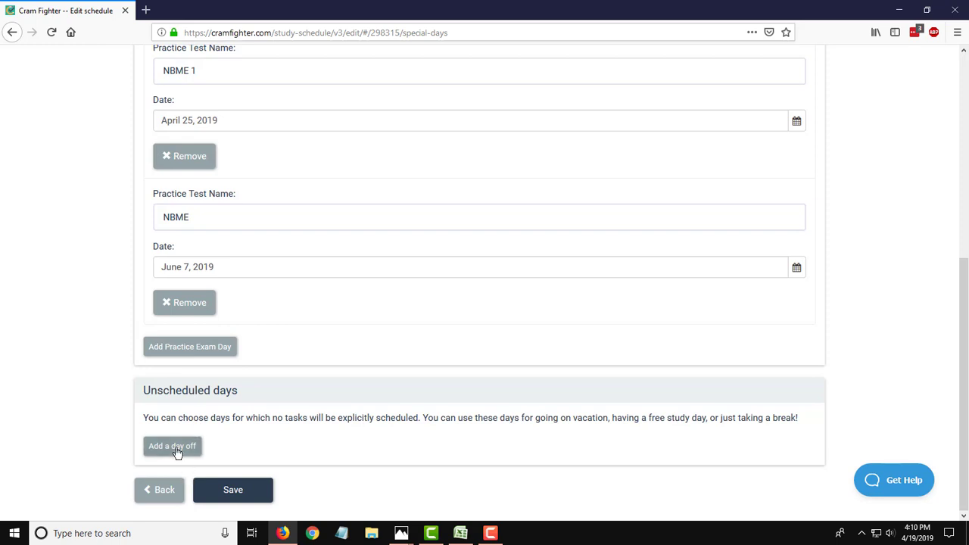
left_click(232, 490)
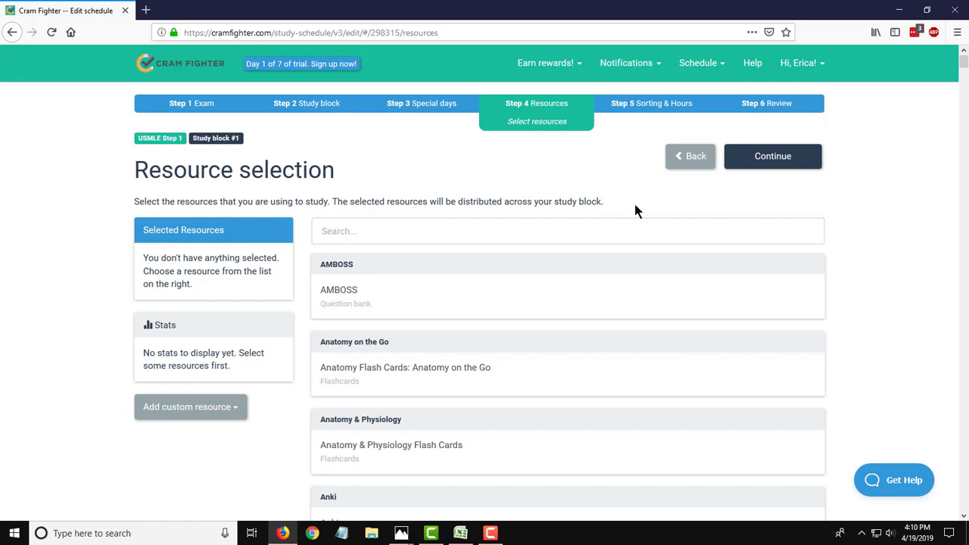
- Find the Pathoma lecture resource and add all of its lectures to the study block
scroll(883, 300, "down", 15)
key("Home")
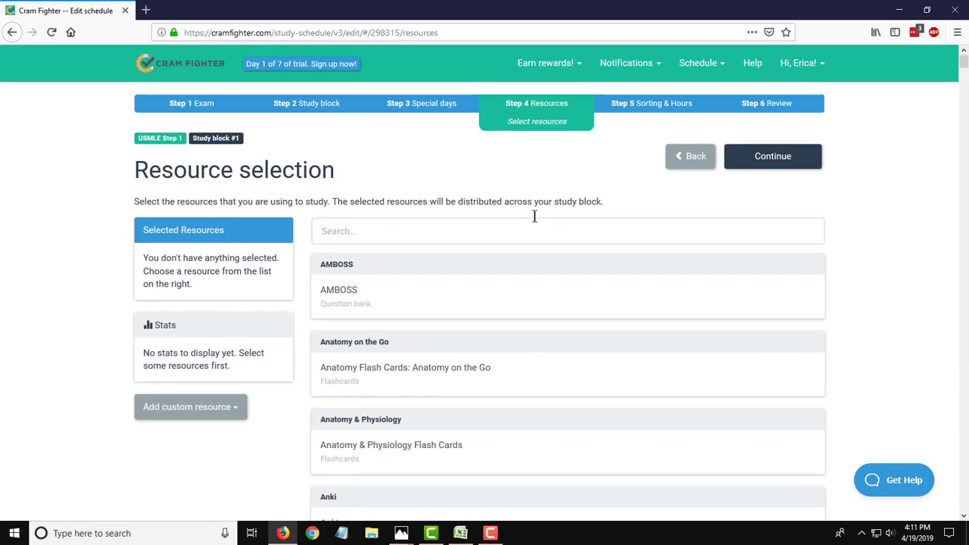
left_click(389, 224)
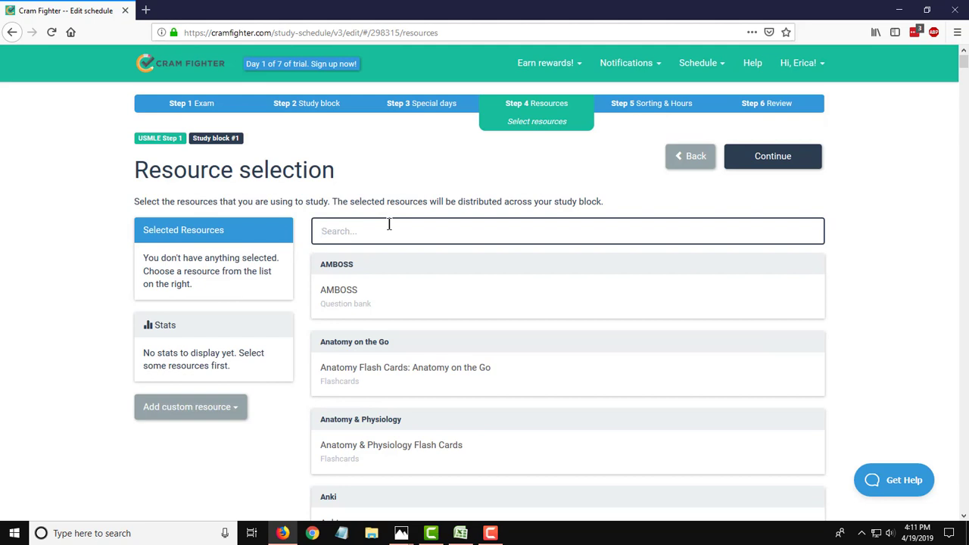
type("Pathoma")
scroll(450, 342, "down", 3)
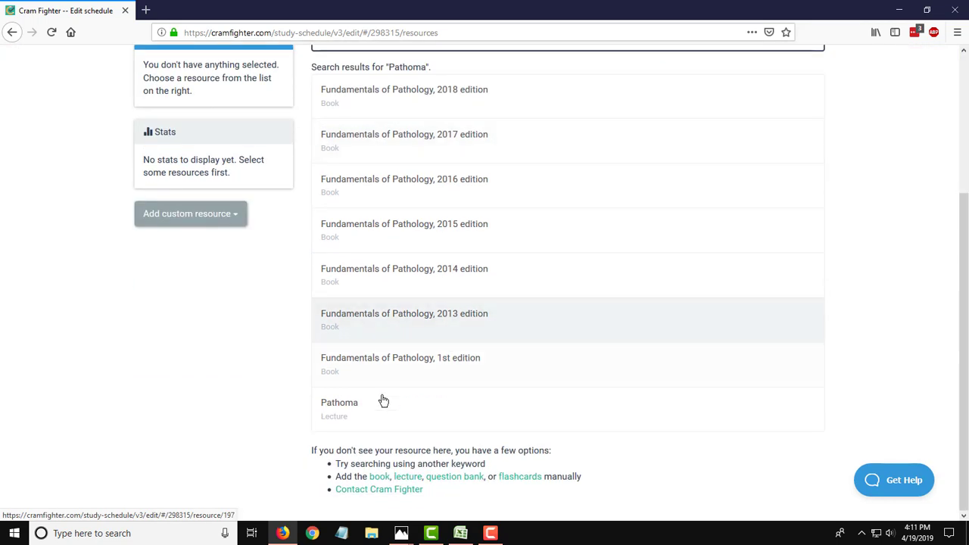
left_click(346, 420)
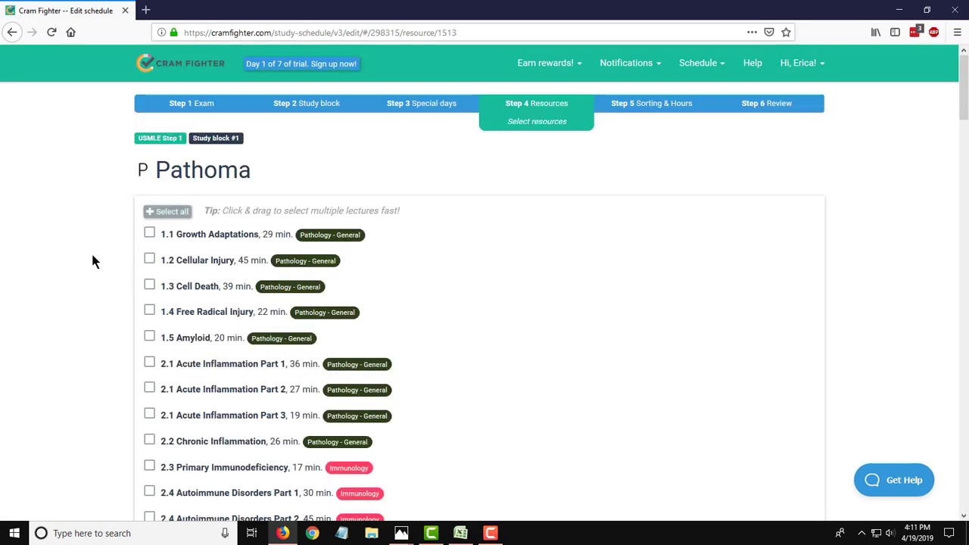
left_click(155, 216)
scroll(76, 219, "down", 2)
scroll(76, 220, "down", 20)
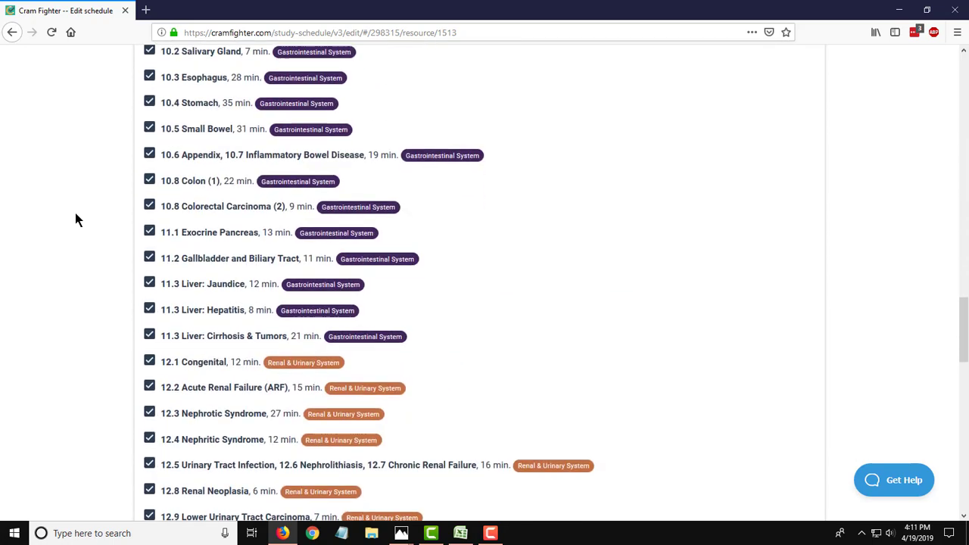
scroll(75, 220, "down", 6)
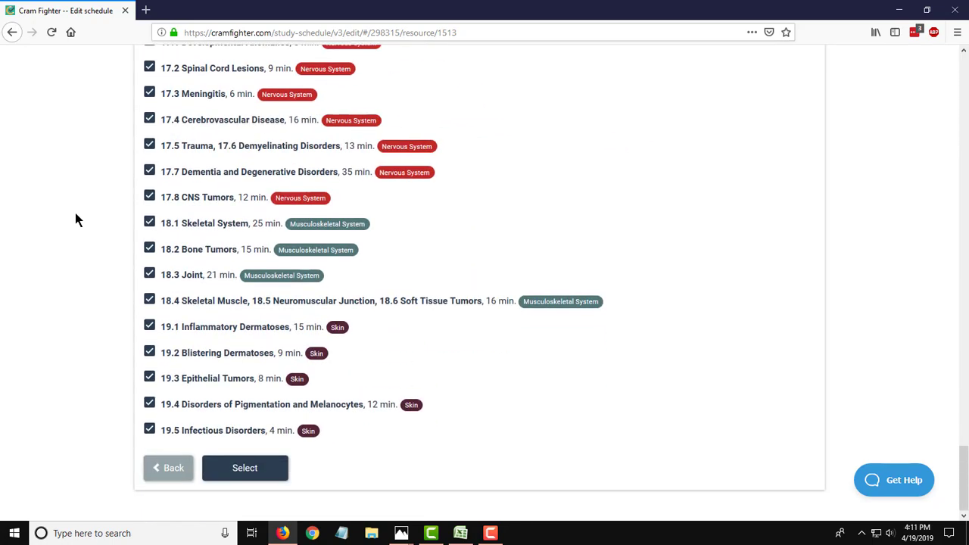
left_click(255, 468)
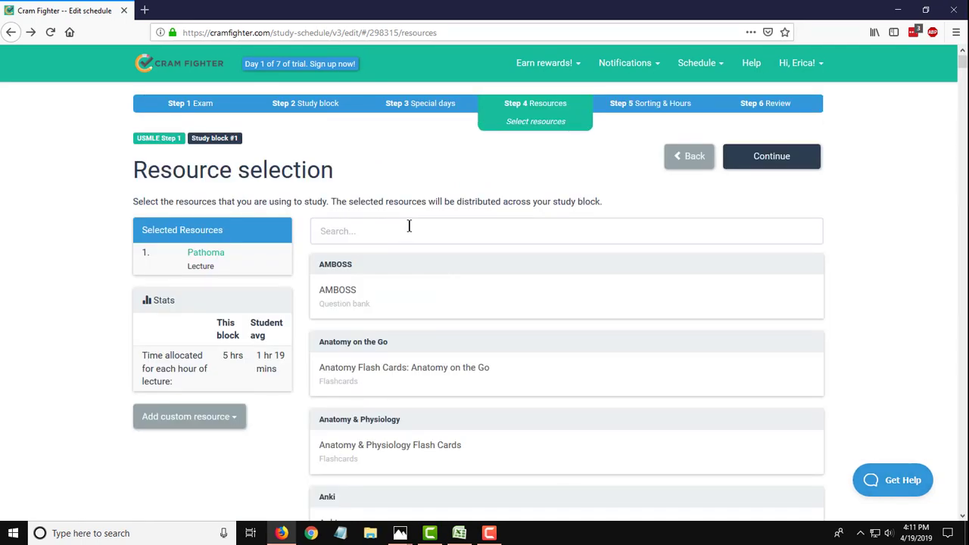
- Find Fundamentals of Pathology, 2018 edition, and add all of its chapters to the study block
left_click(409, 226)
type("Fundamentals of")
left_click(410, 286)
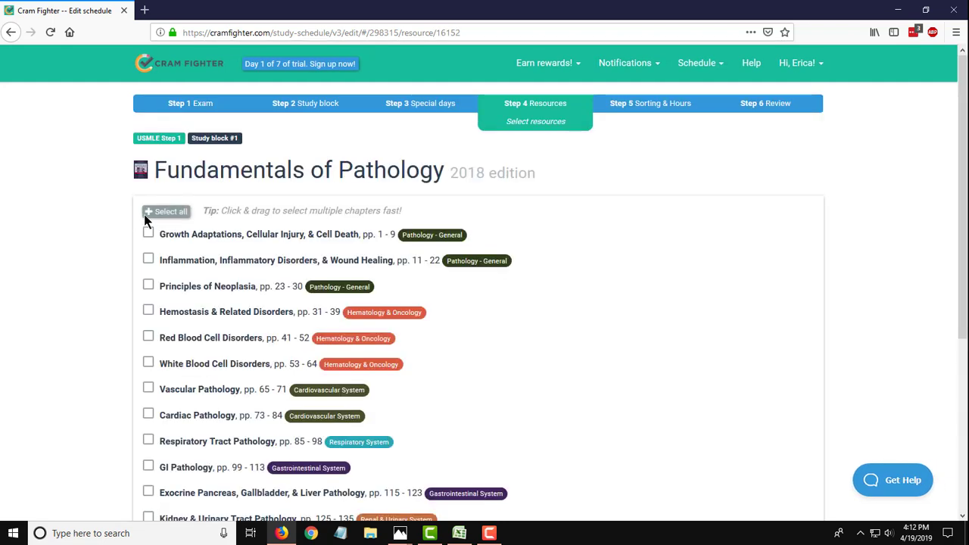
left_click(154, 215)
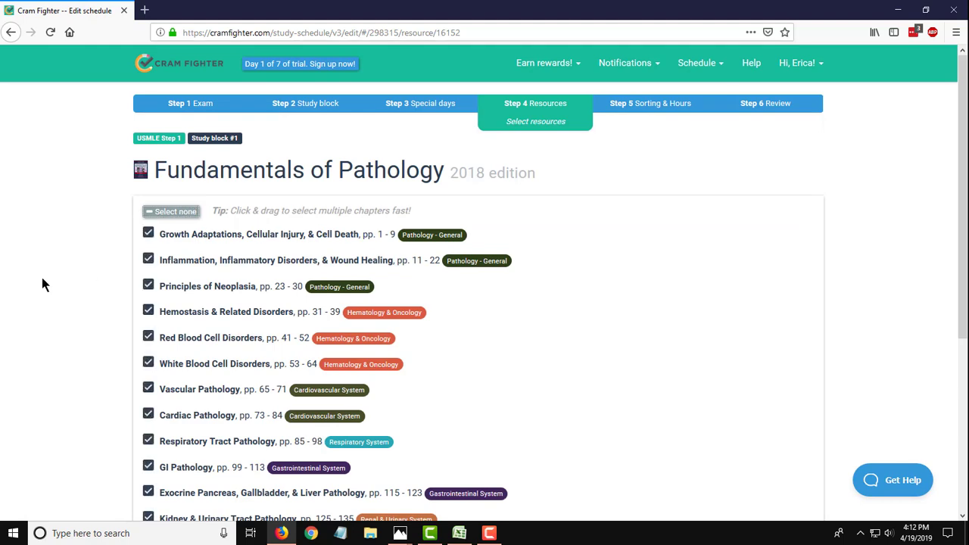
scroll(41, 284, "down", 3)
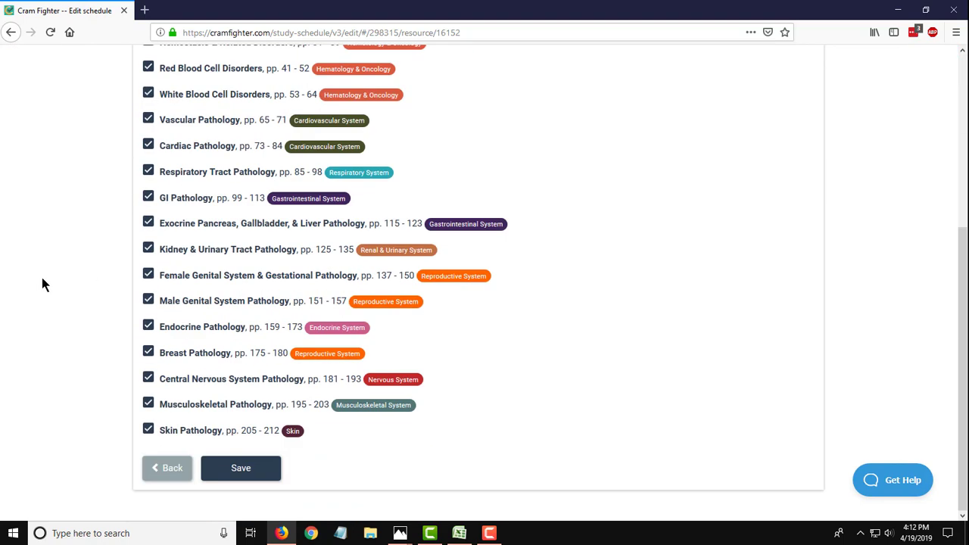
left_click(240, 469)
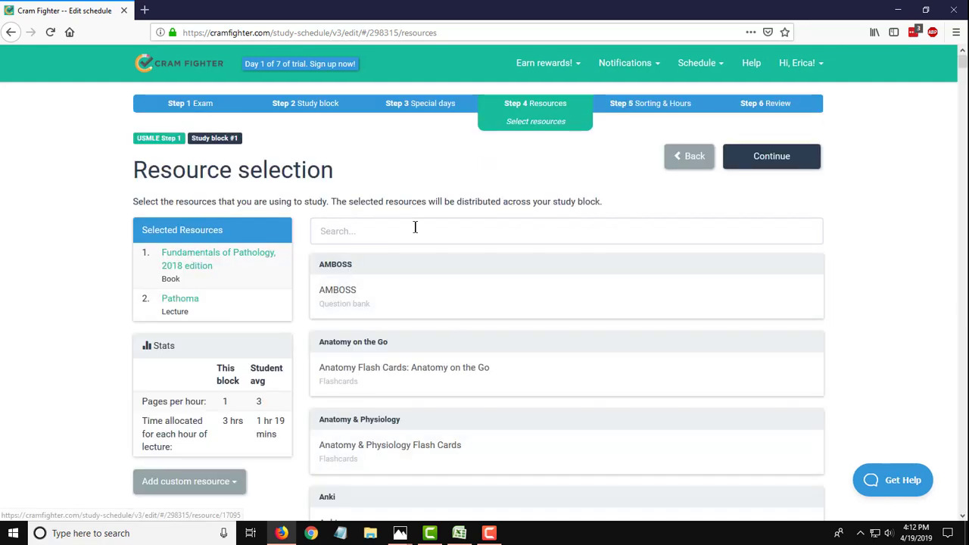
- Find First Aid for the USMLE Step 1, 2019 edition, and add all of its chapters to the study block
left_click(415, 227)
type("first aid")
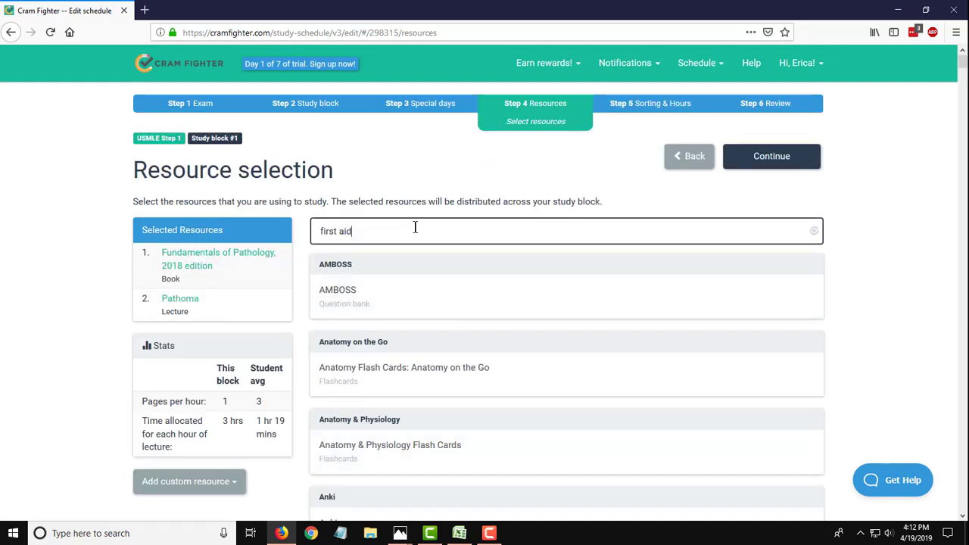
type(" for the")
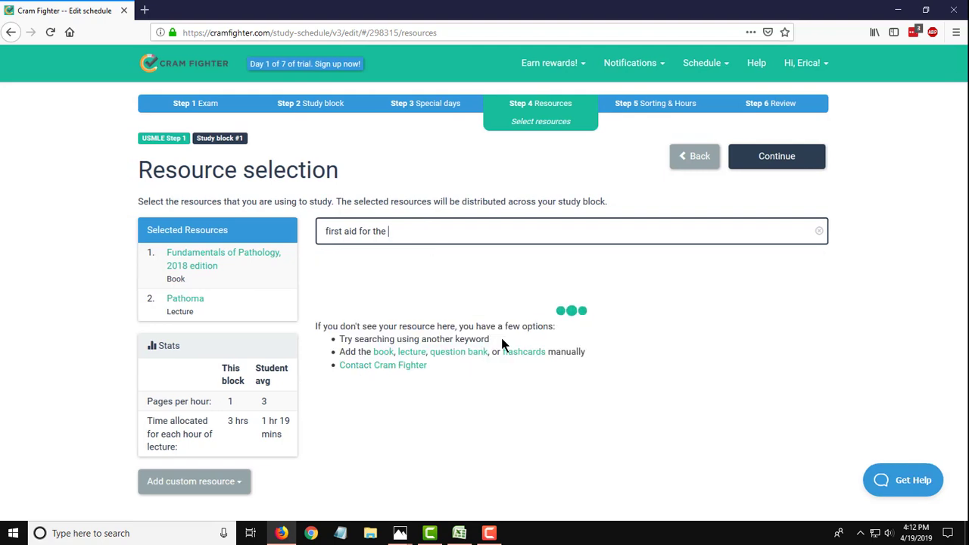
scroll(459, 343, "down", 3)
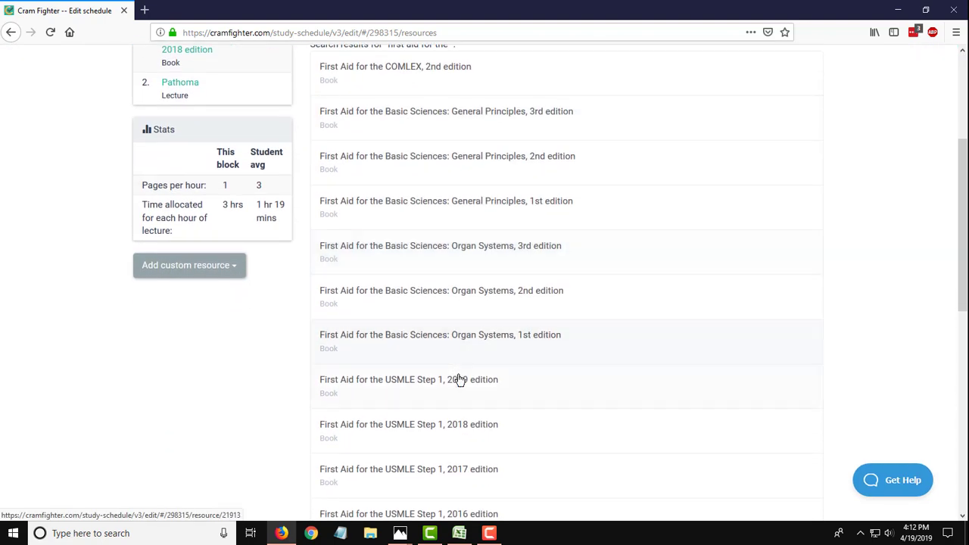
left_click(459, 380)
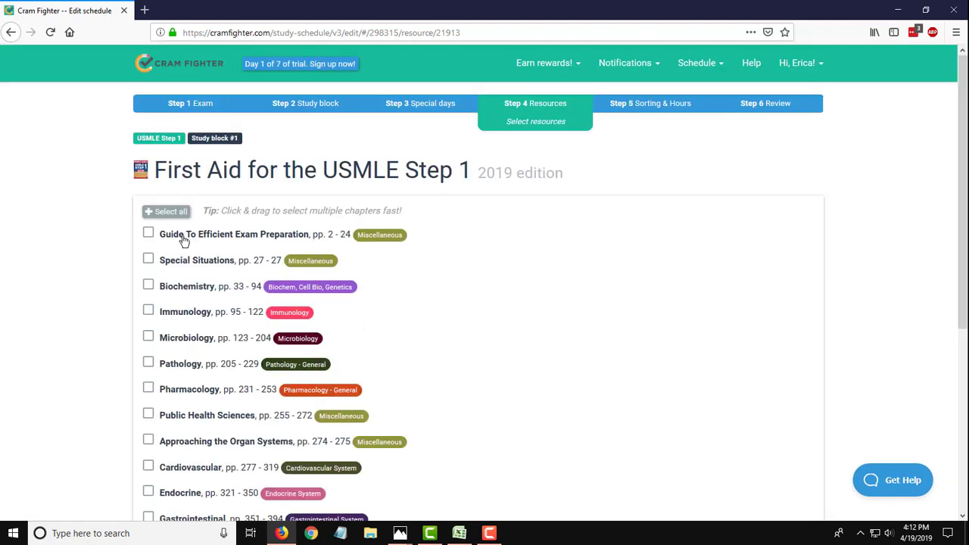
left_click(165, 211)
scroll(109, 261, "down", 4)
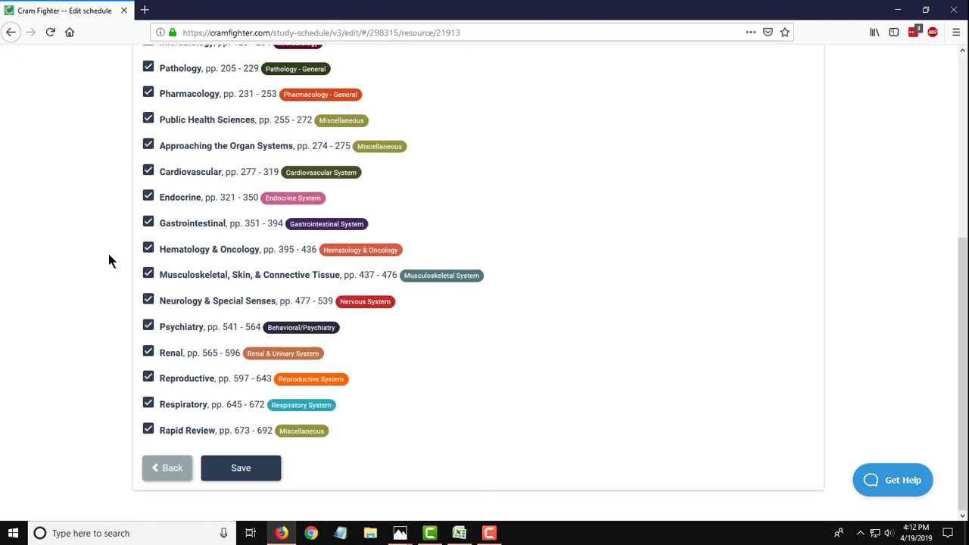
left_click(254, 475)
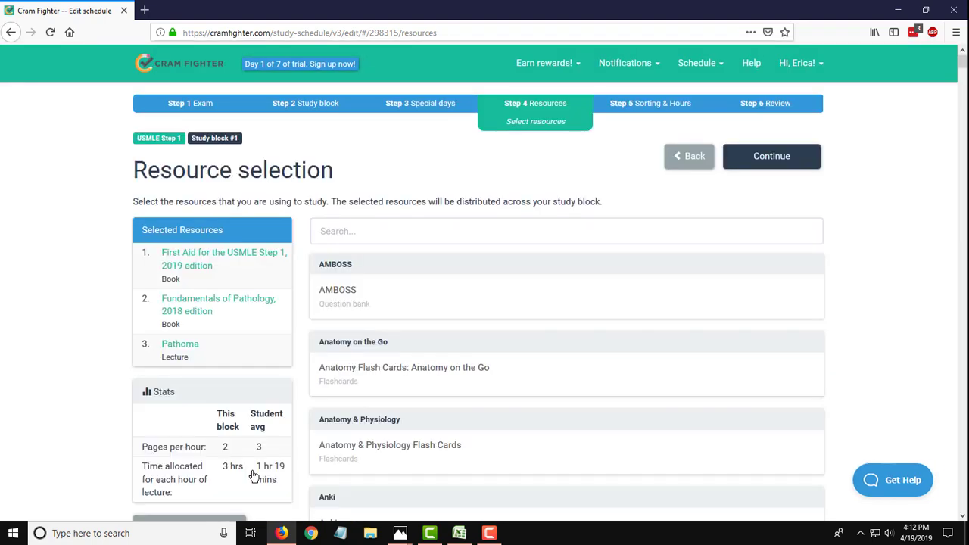
- Find the UWorld question bank and choose to schedule it by daily number of questions
left_click(424, 237)
type("uworld")
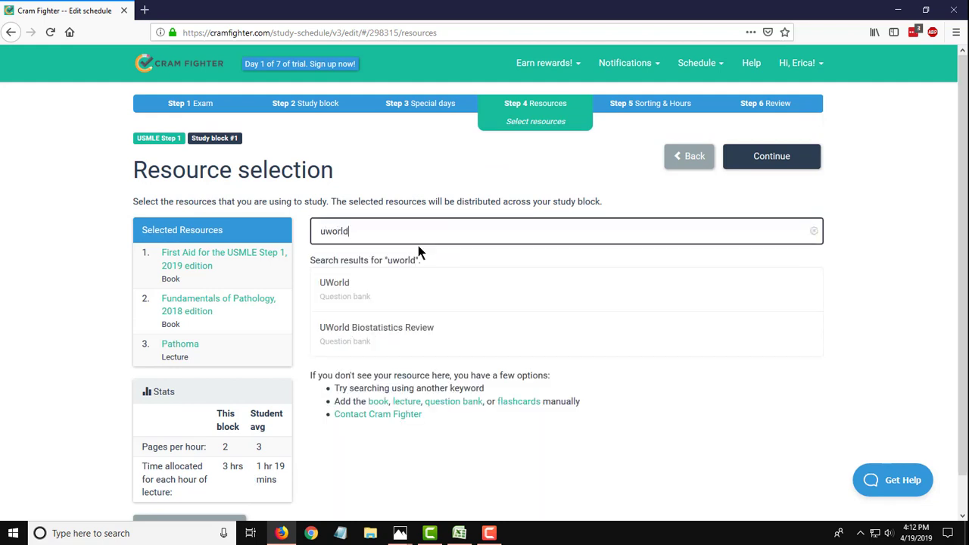
left_click(331, 286)
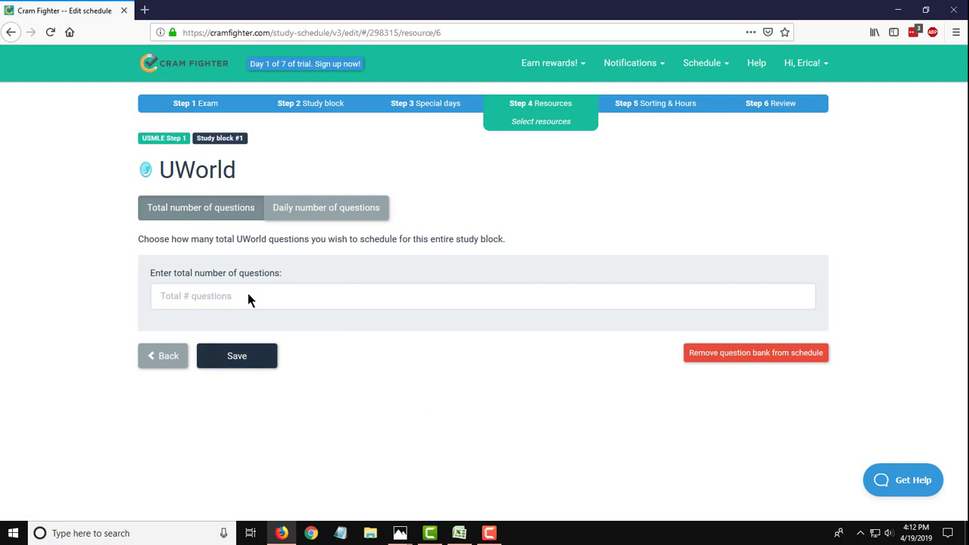
left_click(305, 207)
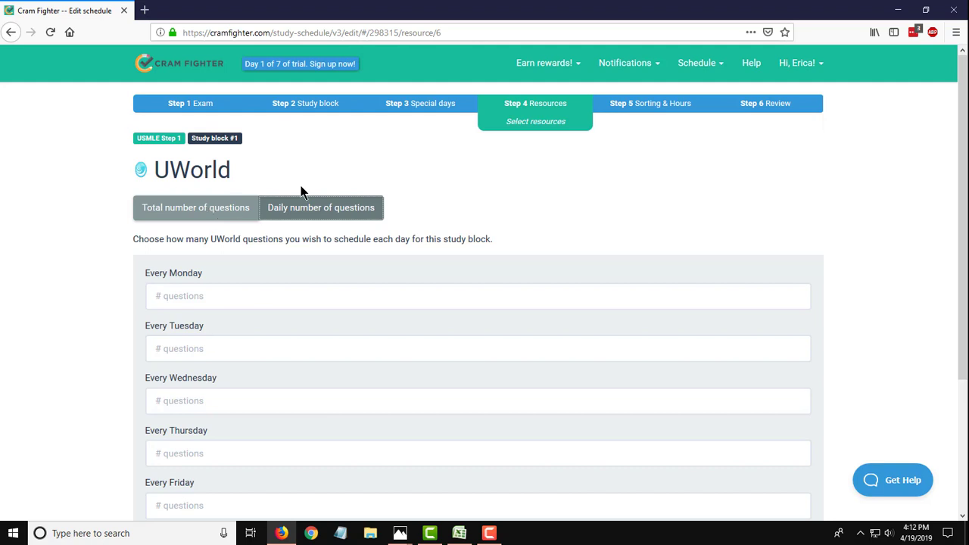
- Schedule 40 UWorld questions for every day from Monday to Sunday and save the question bank
left_click(245, 292)
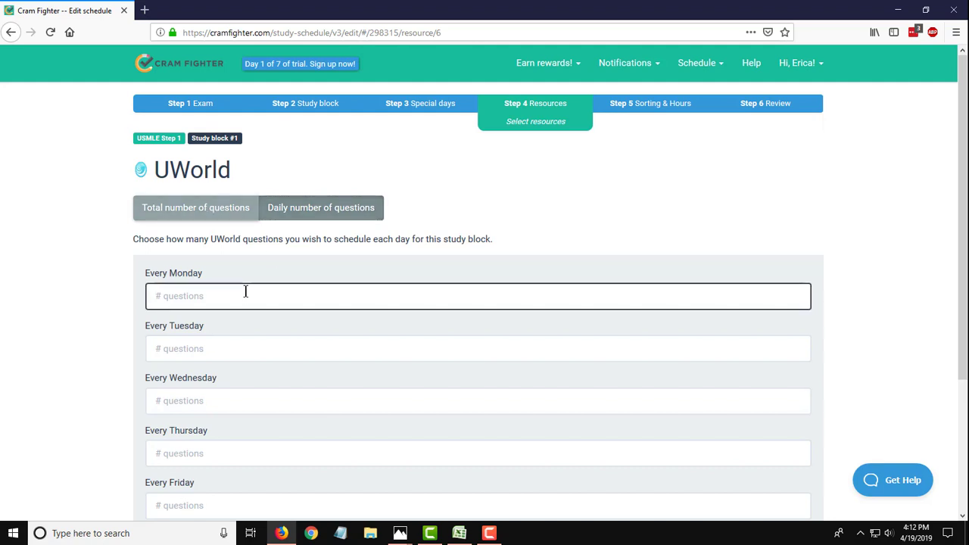
type("40")
key("Tab")
type("40")
key("Tab")
type("40")
key("Tab")
type("40")
key("Tab")
type("40")
key("Tab")
type("40")
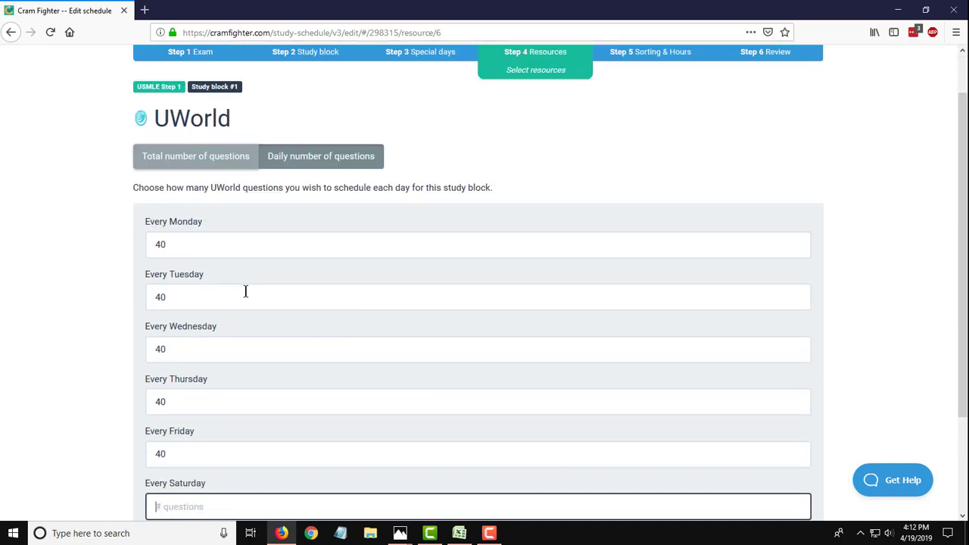
key("Tab")
type("40")
scroll(39, 334, "down", 2)
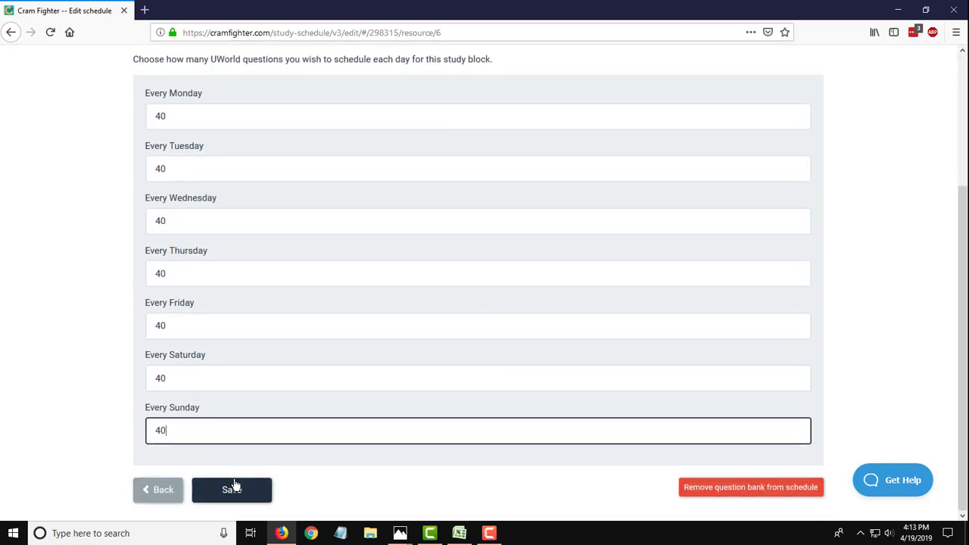
left_click(235, 487)
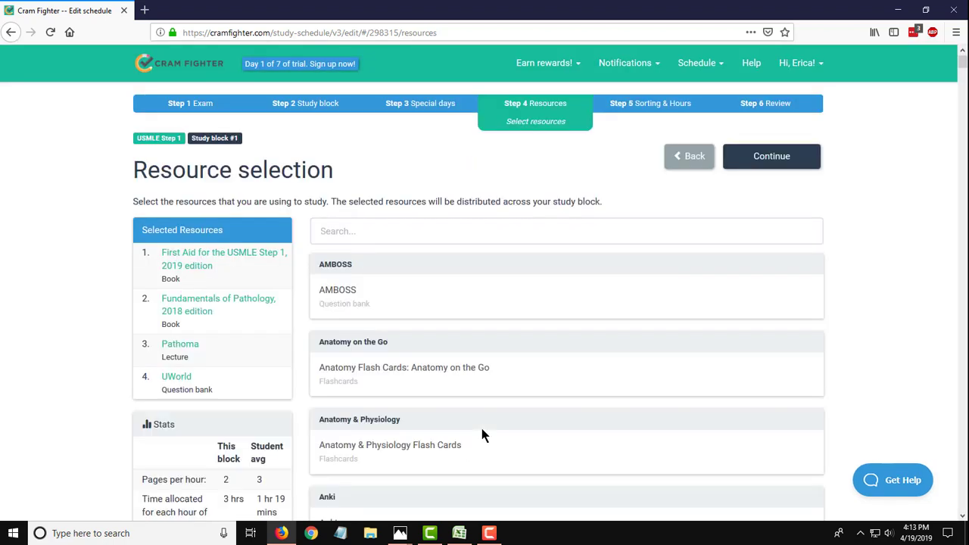
- Finish the resource selection and compare the two sort types, keeping the sort by subject, then by resource
scroll(870, 265, "down", 2)
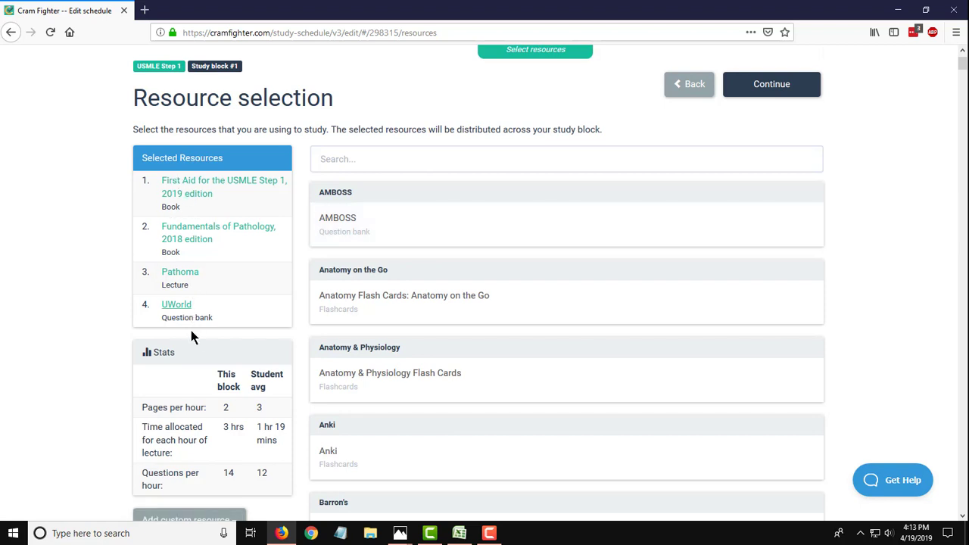
left_click(773, 88)
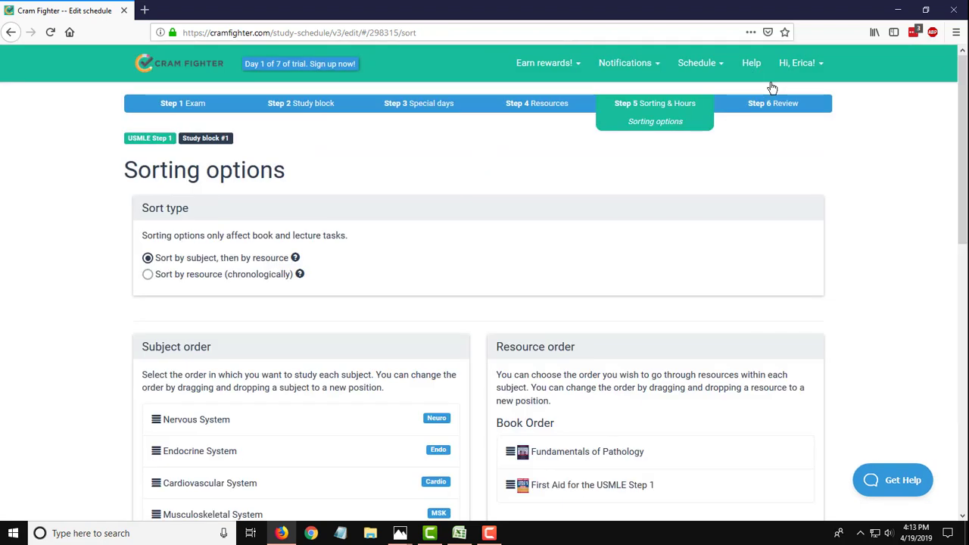
scroll(33, 303, "down", 3)
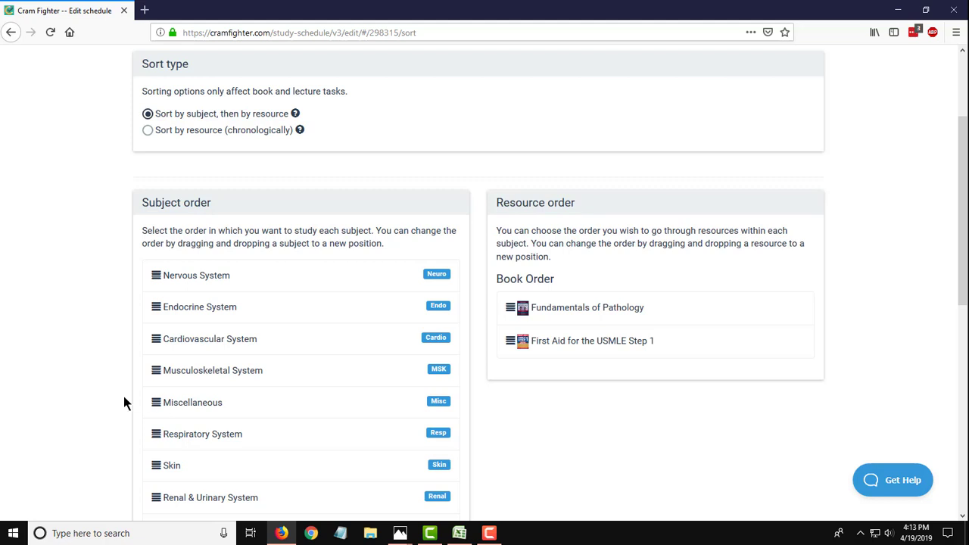
left_click(148, 131)
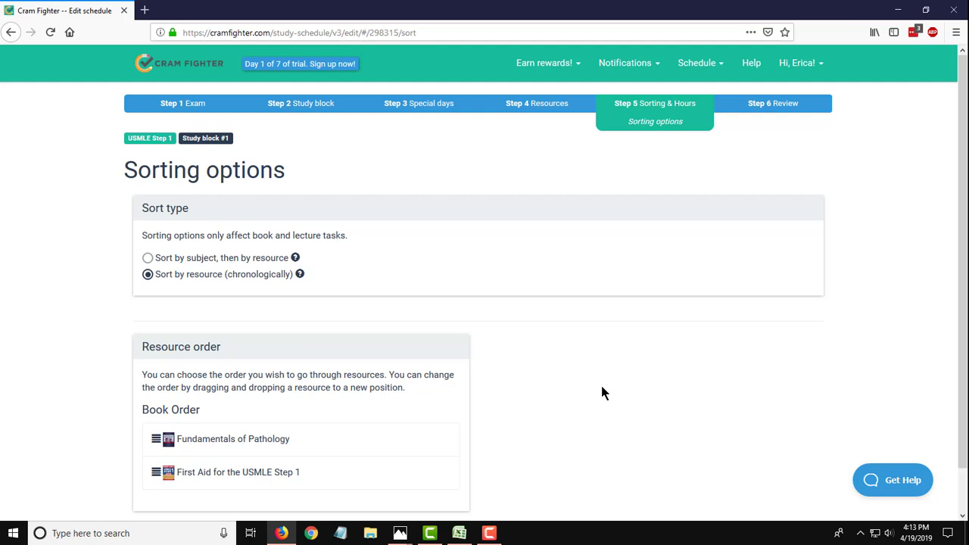
left_click(147, 259)
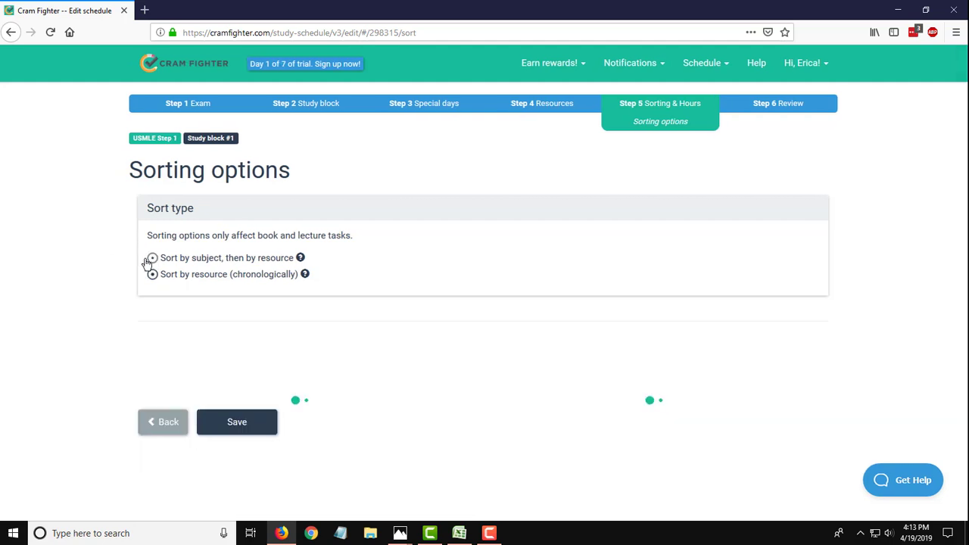
scroll(35, 335, "down", 2)
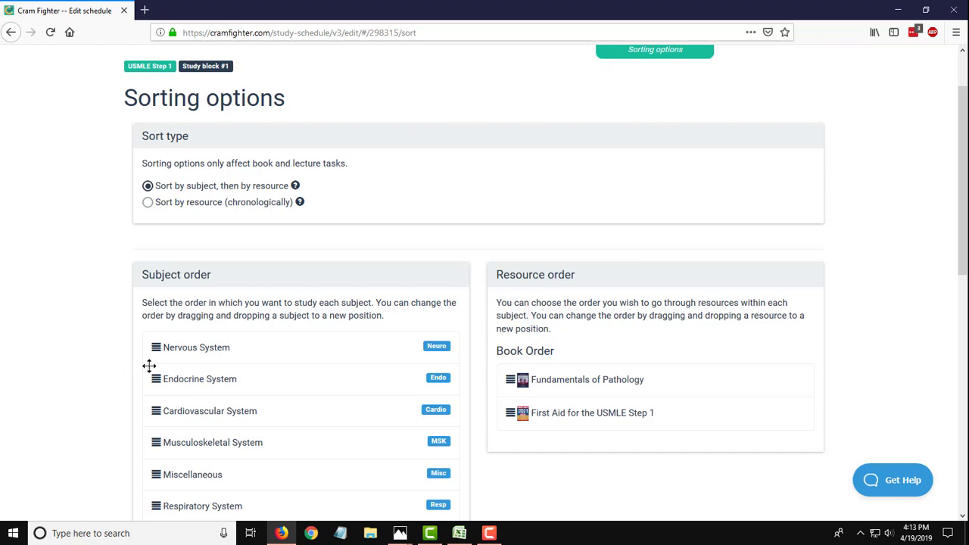
- Move Endocrine System to first place and Musculoskeletal System to second in the subject order, and save the sorting options
left_click_drag(157, 379, 157, 344)
left_click_drag(157, 445, 155, 380)
scroll(295, 390, "down", 10)
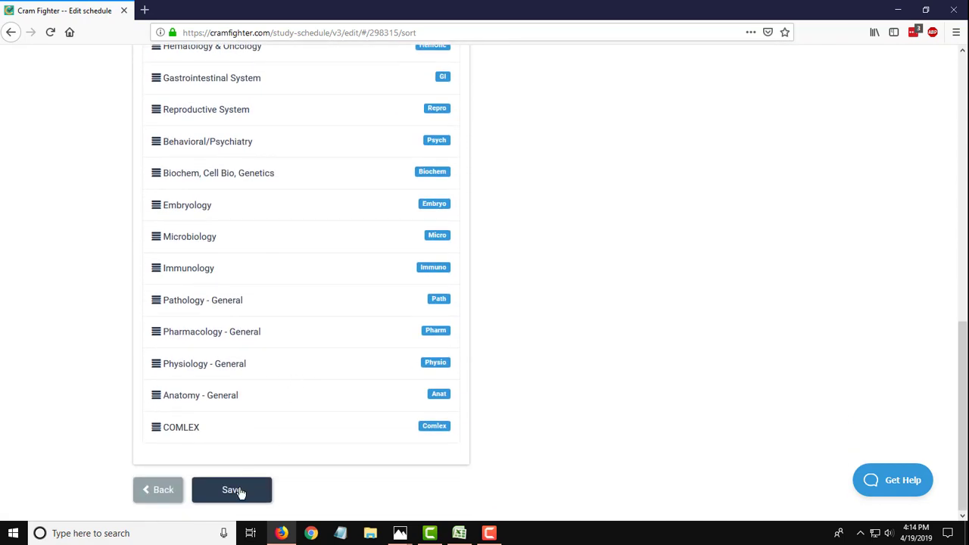
left_click(239, 490)
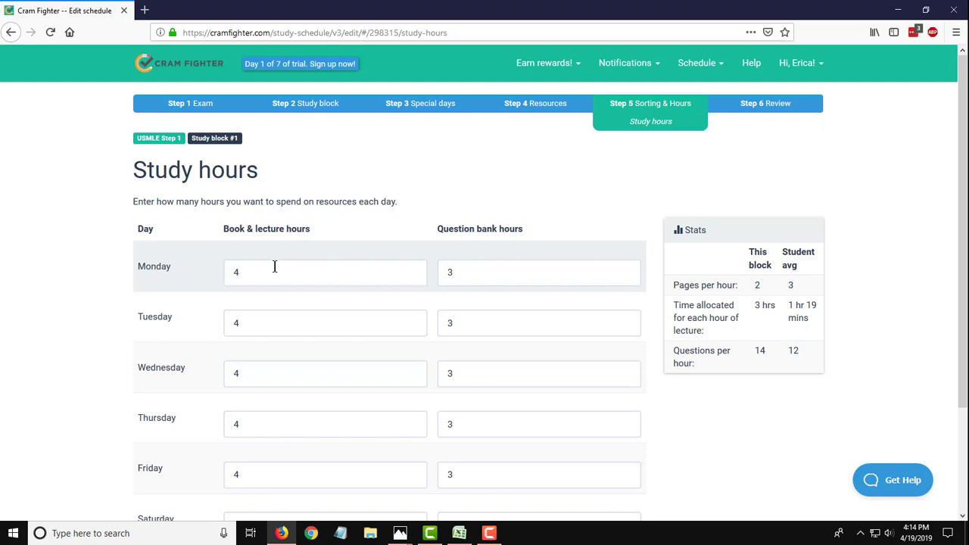
- Set every day from Monday to Sunday to 7 book and lecture hours and 2 question bank hours, and save
left_click(272, 268)
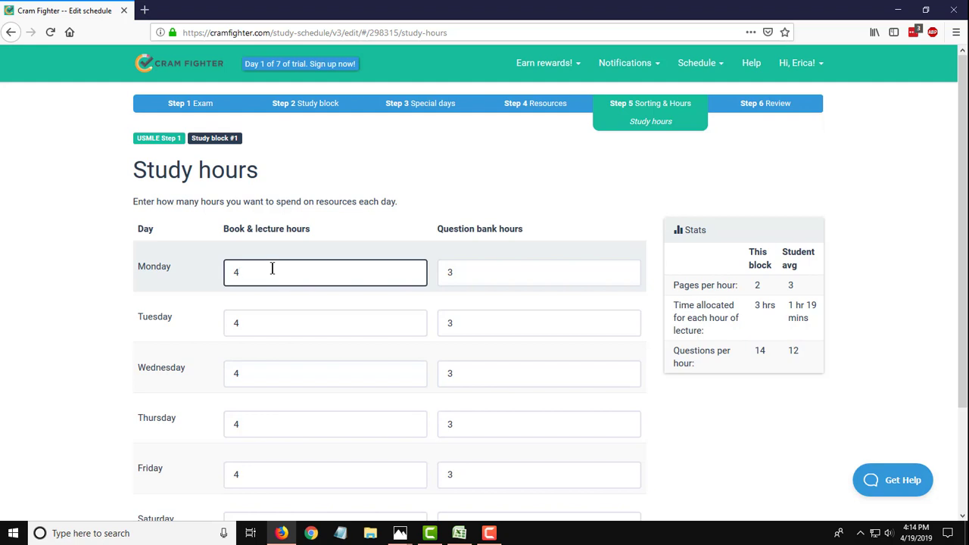
key("BackSpace")
type("7")
key("Tab")
type("2")
key("Tab")
type("7")
key("Tab")
type("2")
key("Tab")
type("7")
key("Tab")
type("2")
key("Tab")
type("7")
key("Tab")
type("2")
key("Tab")
type("7")
key("Tab")
type("2")
key("Tab")
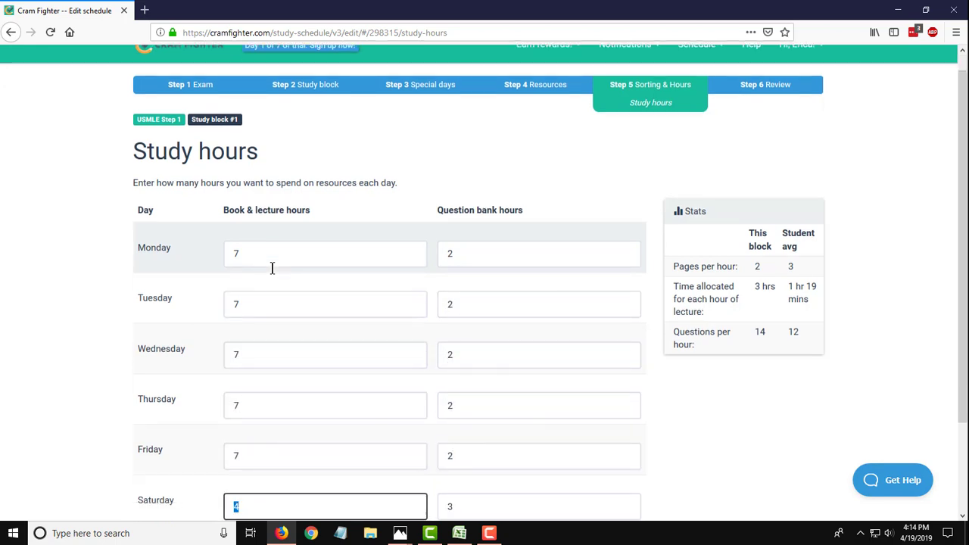
type("7")
key("Tab")
type("2")
key("Tab")
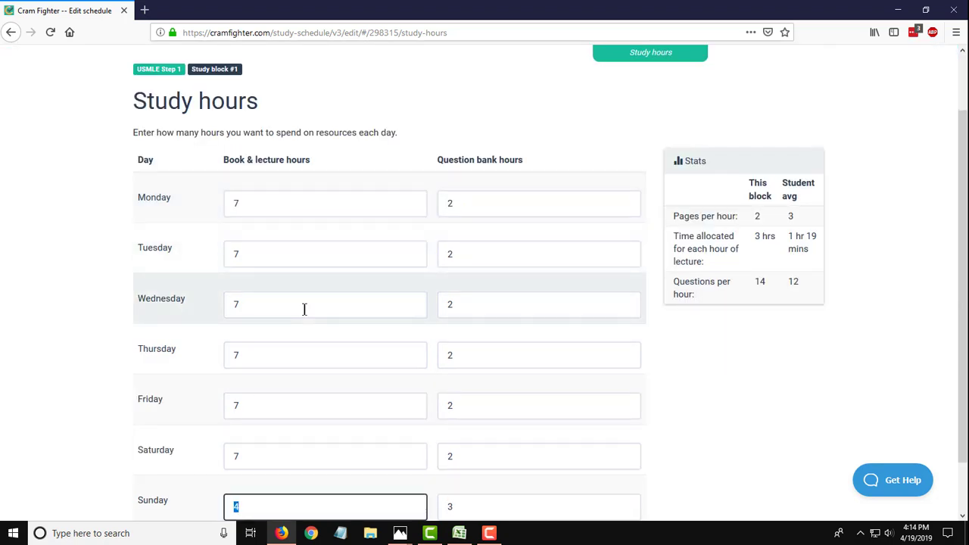
type("7")
key("Tab")
type("2")
key("Tab")
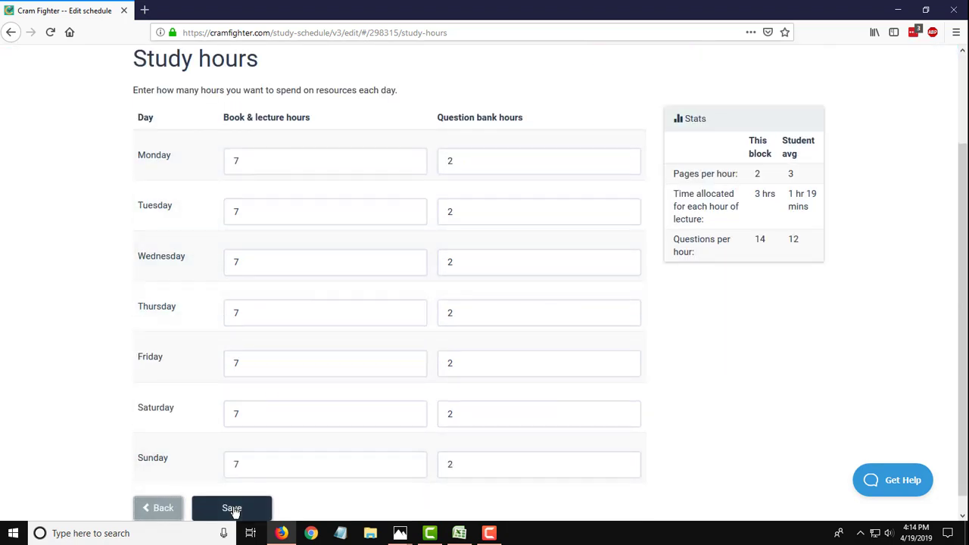
left_click(232, 509)
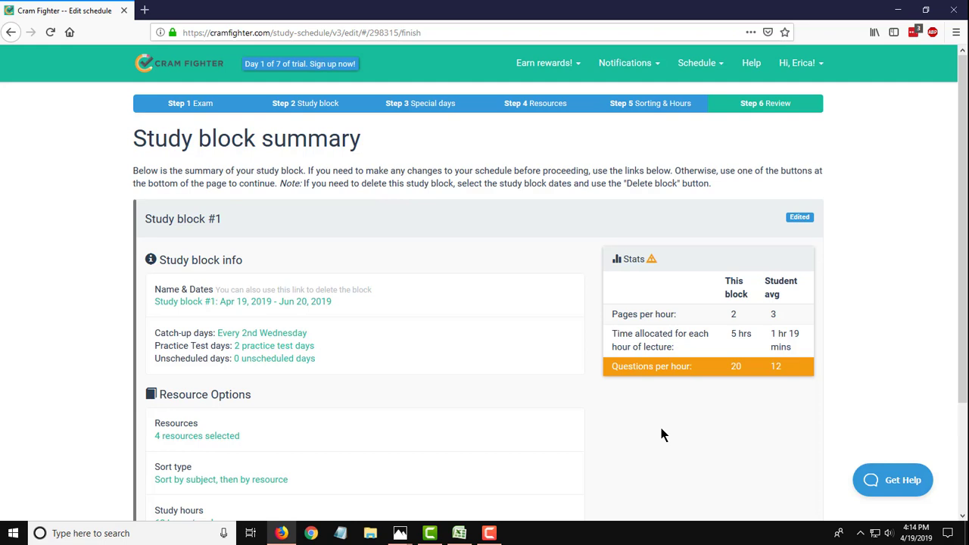
- Create a second study block from June 21 to July 19, 2019, and save its catch-up days as every 2nd Wednesday
scroll(432, 263, "down", 1)
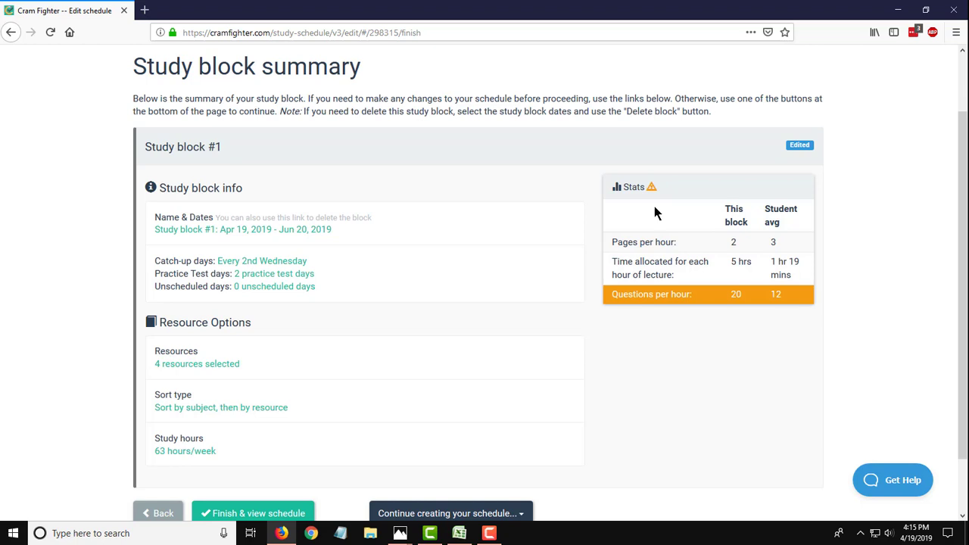
mouse_move(651, 191)
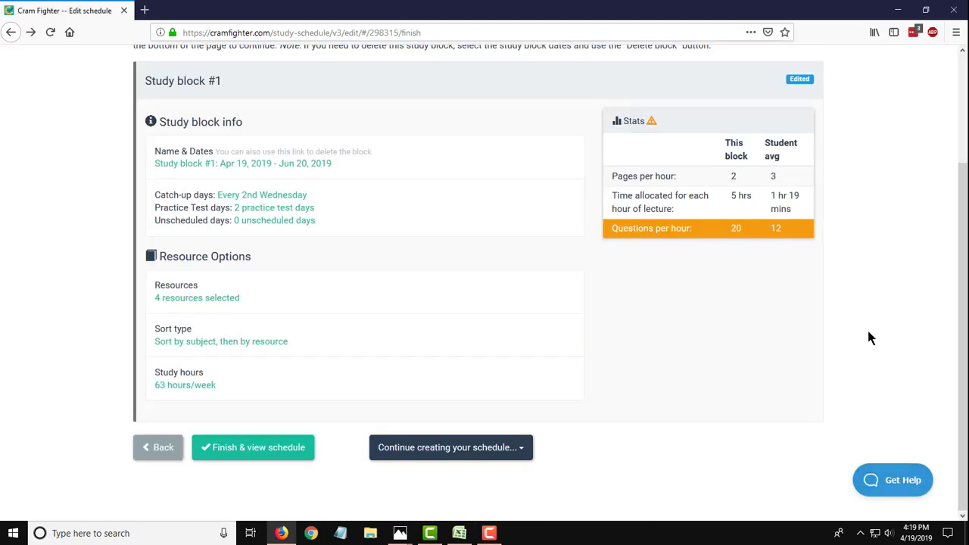
scroll(868, 338, "up", 2)
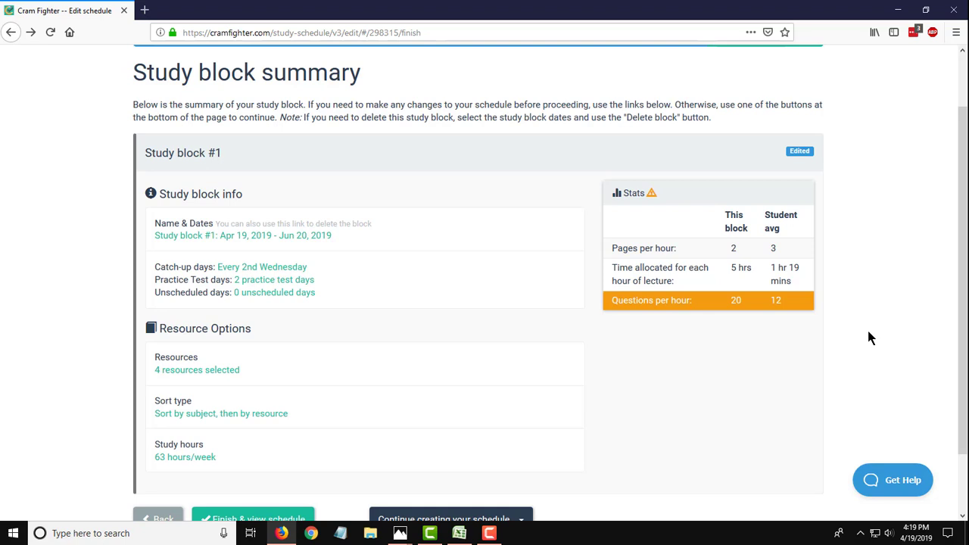
scroll(868, 338, "down", 2)
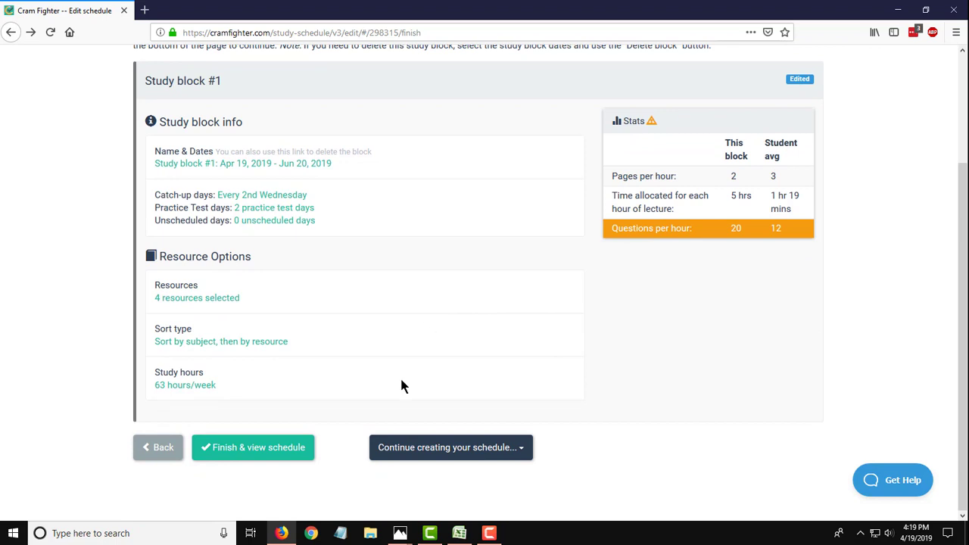
left_click(425, 451)
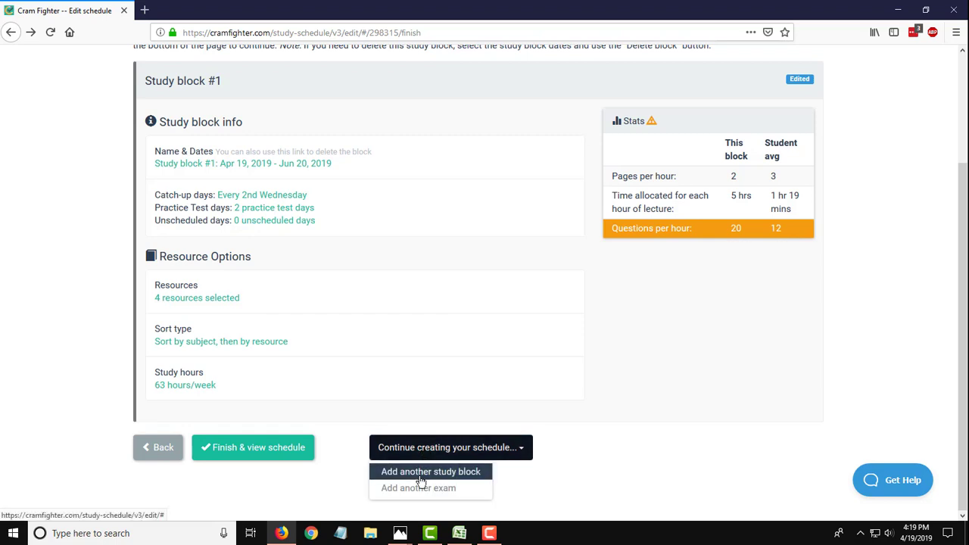
left_click(421, 473)
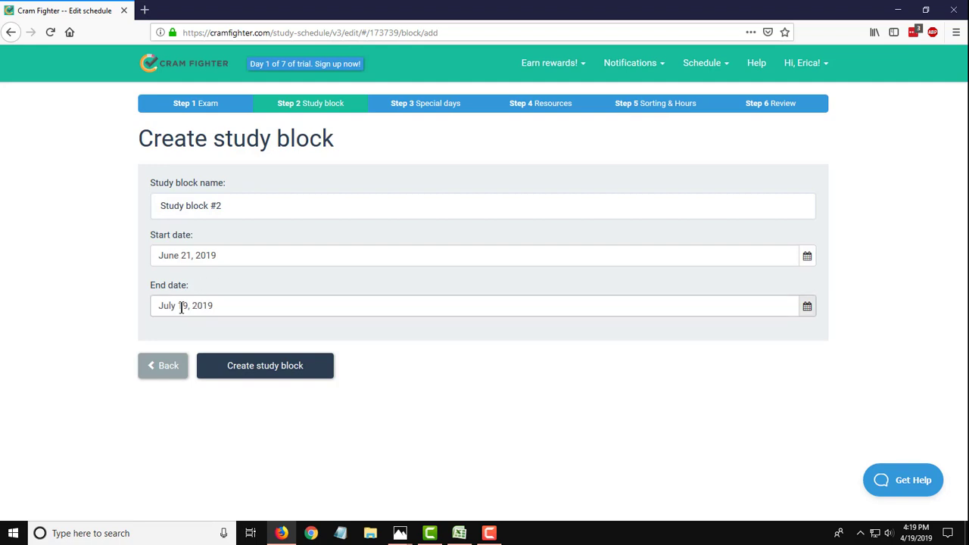
left_click(287, 371)
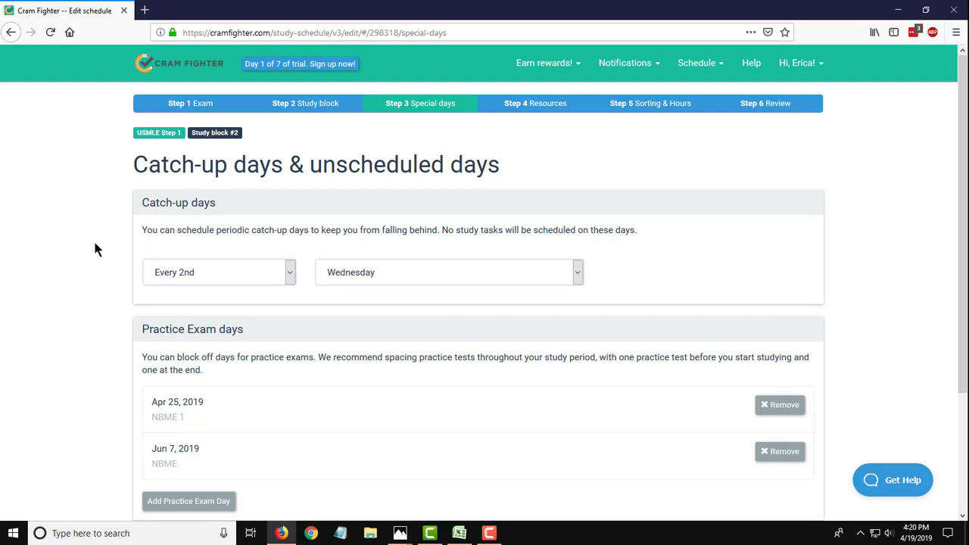
scroll(95, 248, "down", 4)
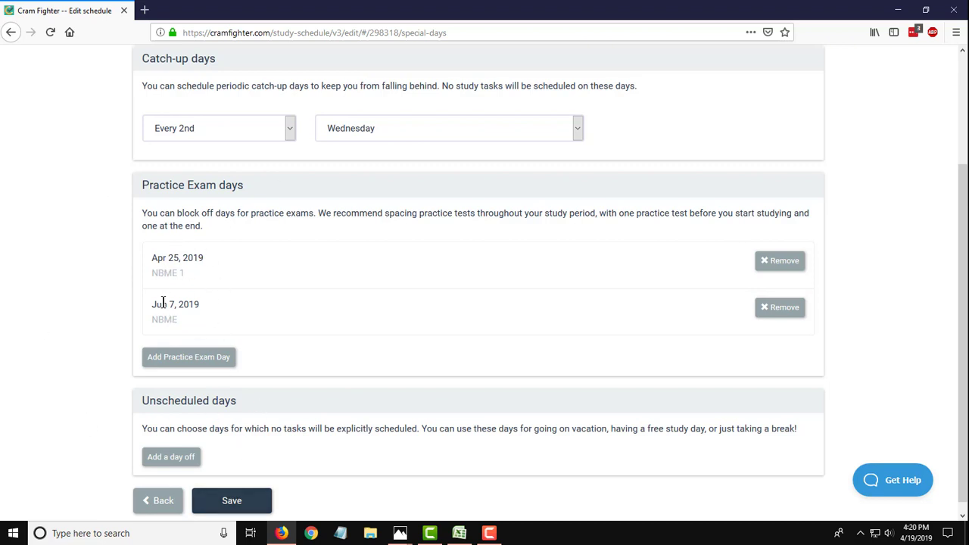
left_click(234, 505)
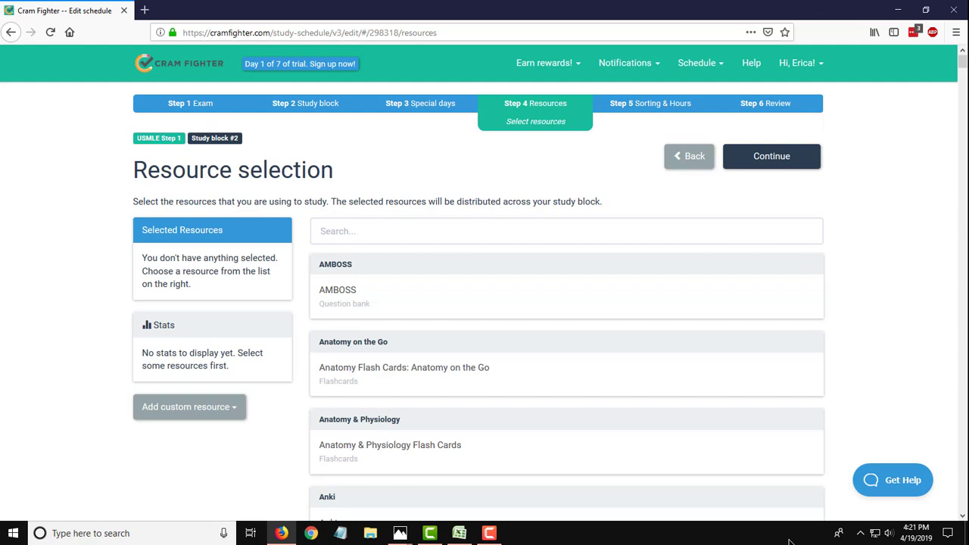
- Add the Pathoma lecture resource to the second study block with all of its lectures selected
left_click(453, 231)
type("Pathoma")
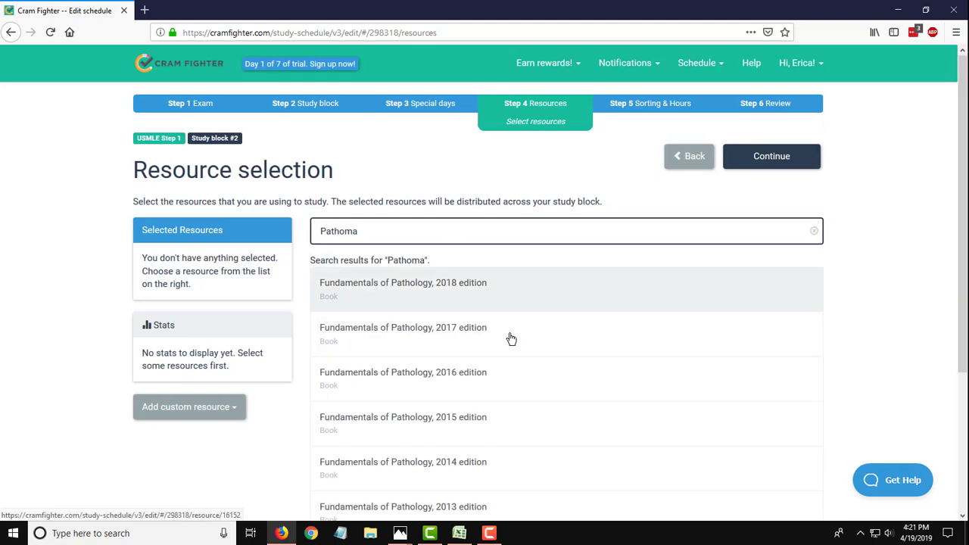
scroll(511, 338, "down", 5)
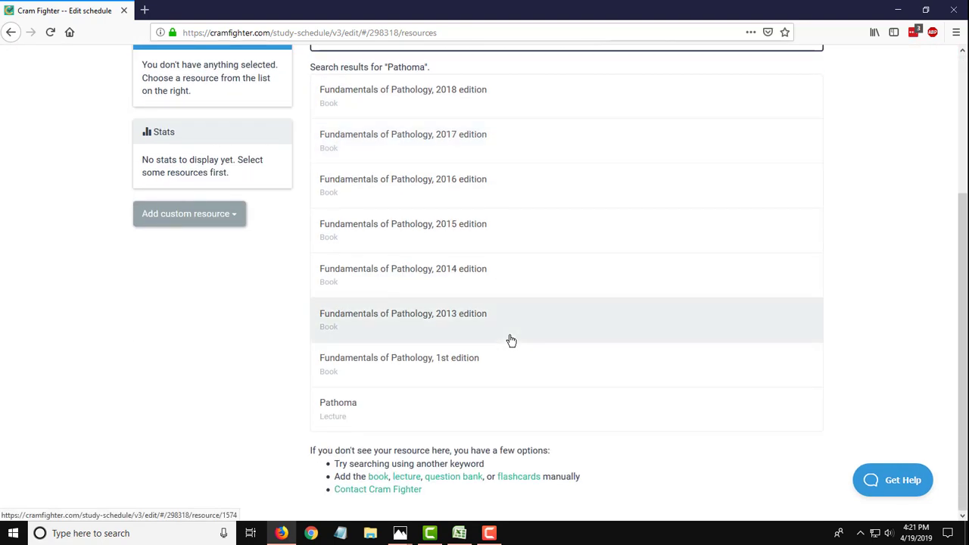
left_click(325, 404)
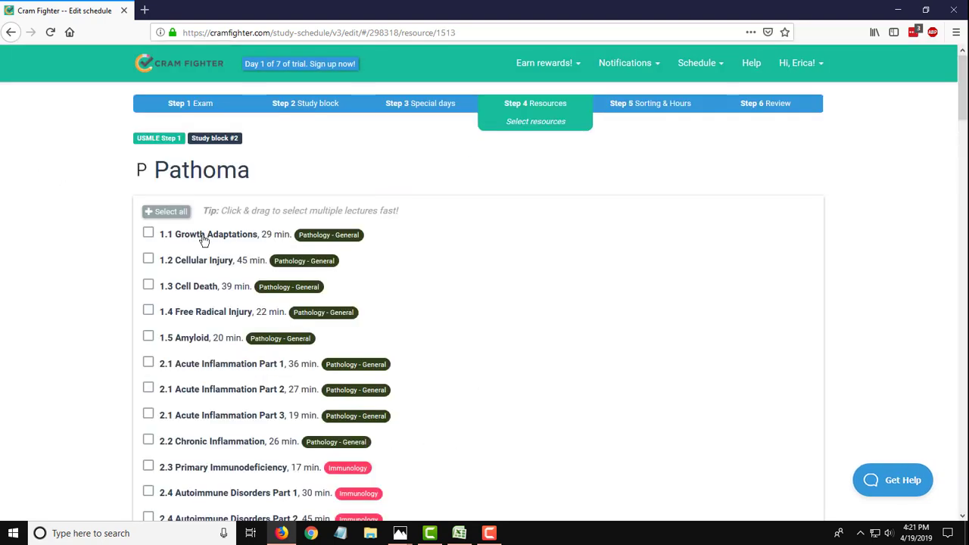
left_click(173, 212)
scroll(21, 215, "down", 20)
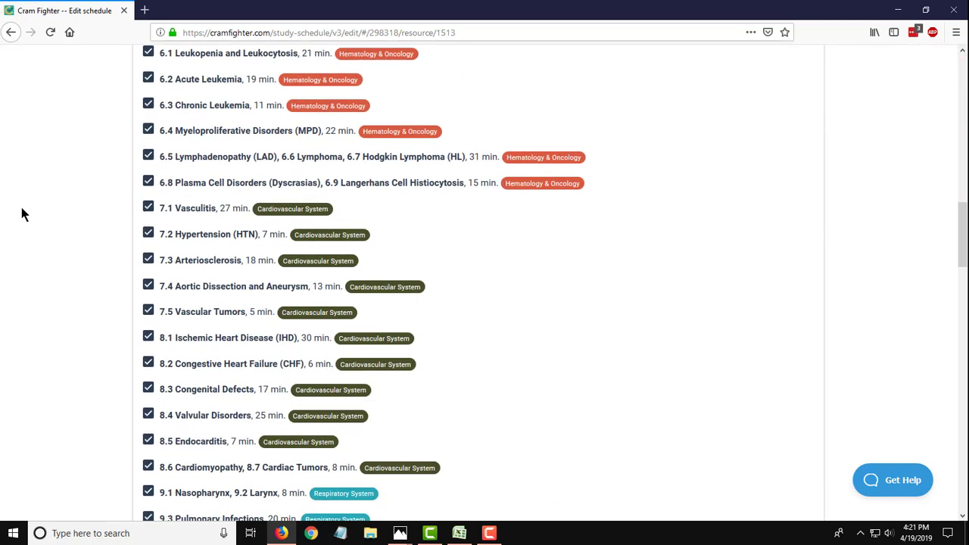
scroll(21, 235, "down", 5)
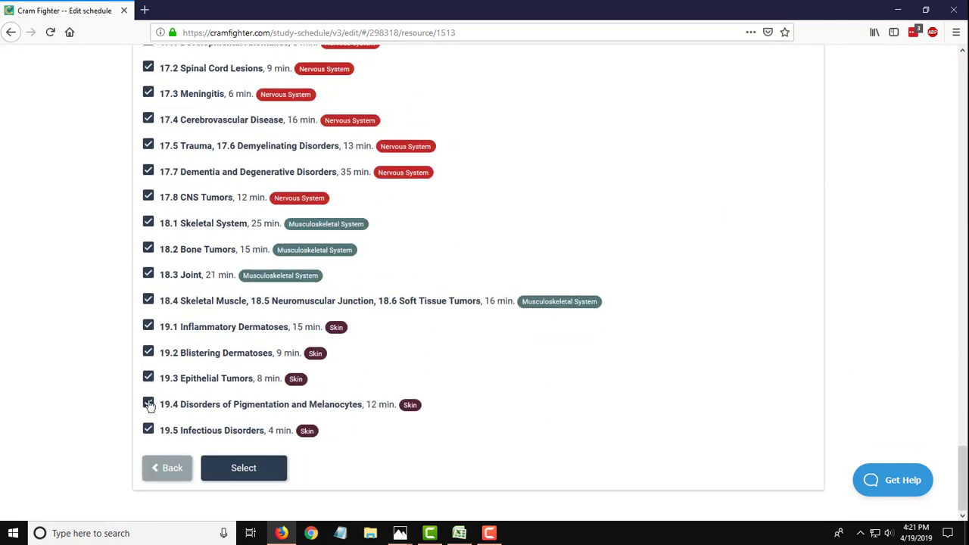
left_click(240, 483)
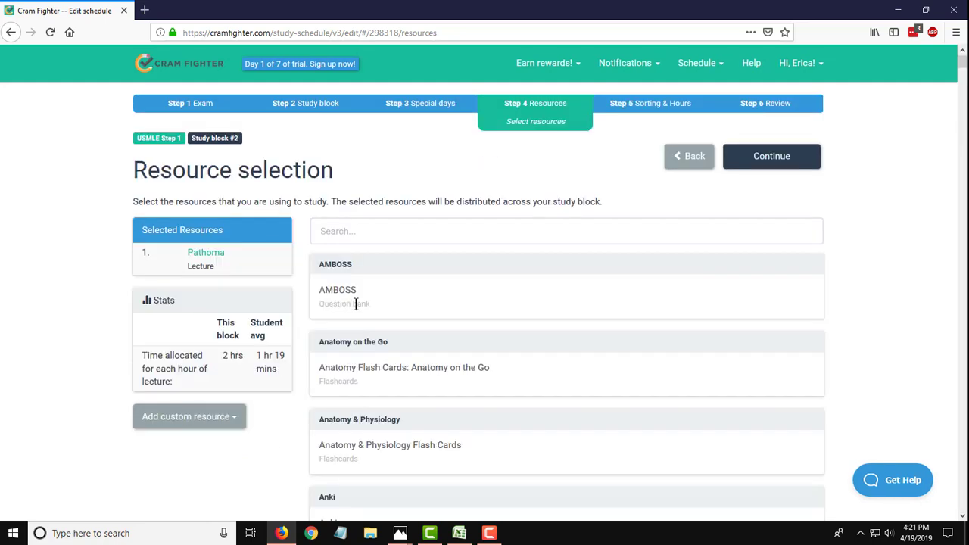
- Add the book First Aid for the USMLE Step 1, 2019 edition with all chapters selected, and save
left_click(365, 236)
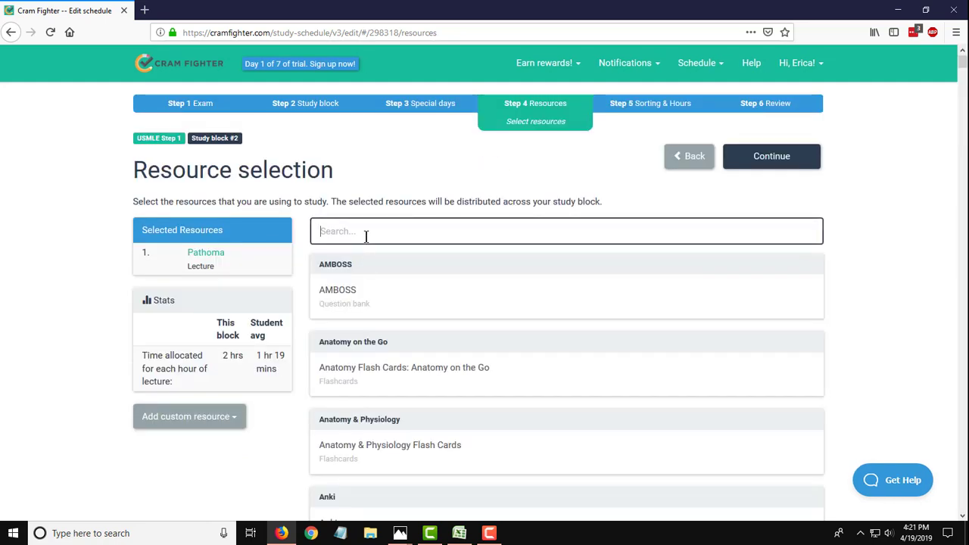
type("First aid for")
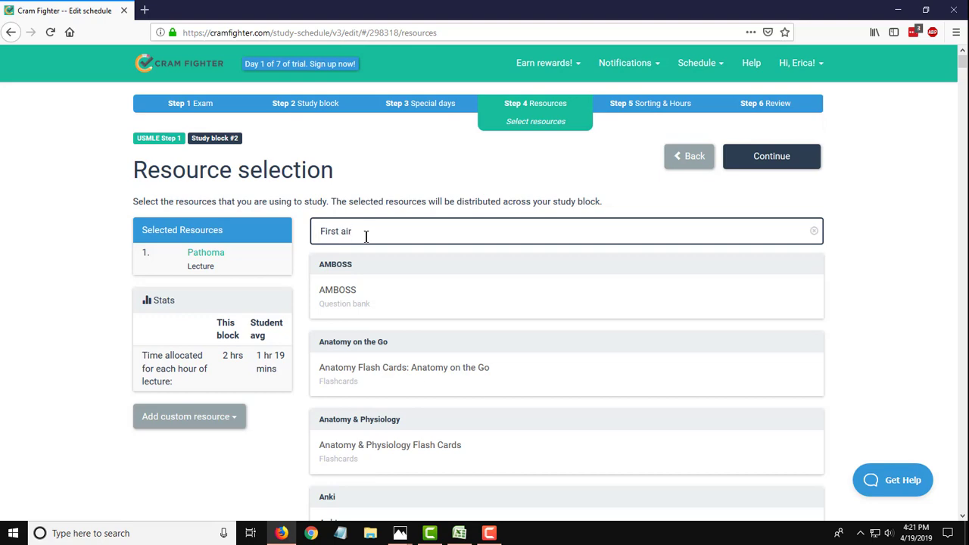
type(" the")
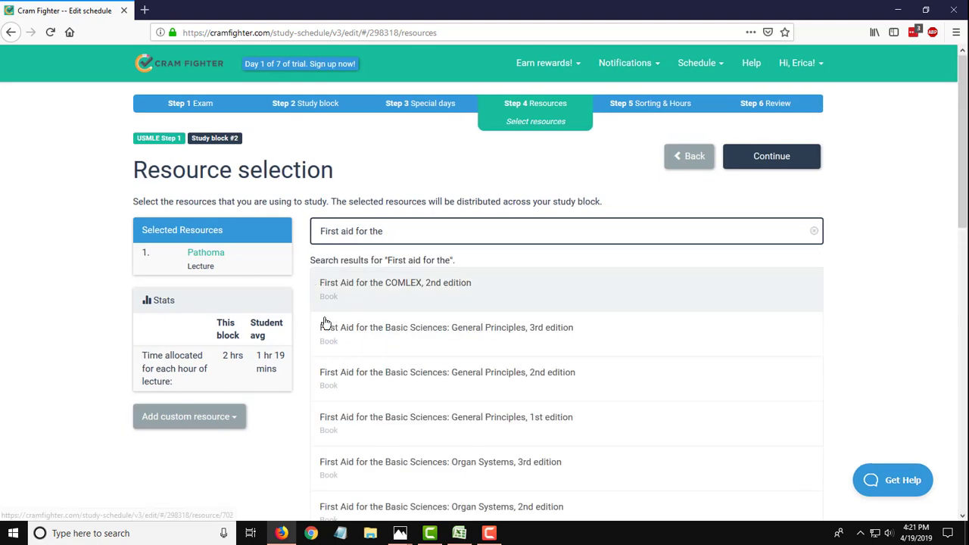
scroll(424, 371, "down", 2)
scroll(423, 372, "down", 5)
left_click(423, 329)
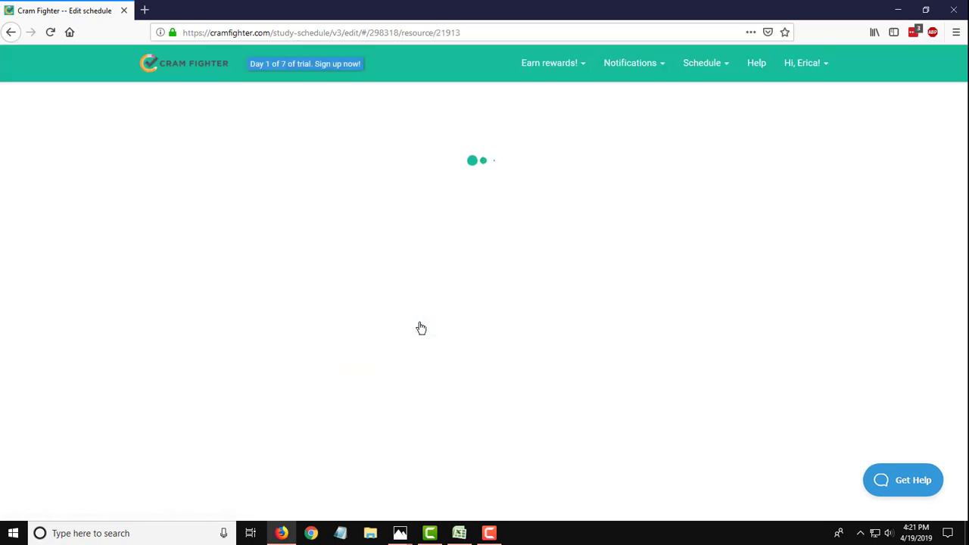
left_click(162, 211)
scroll(109, 231, "down", 5)
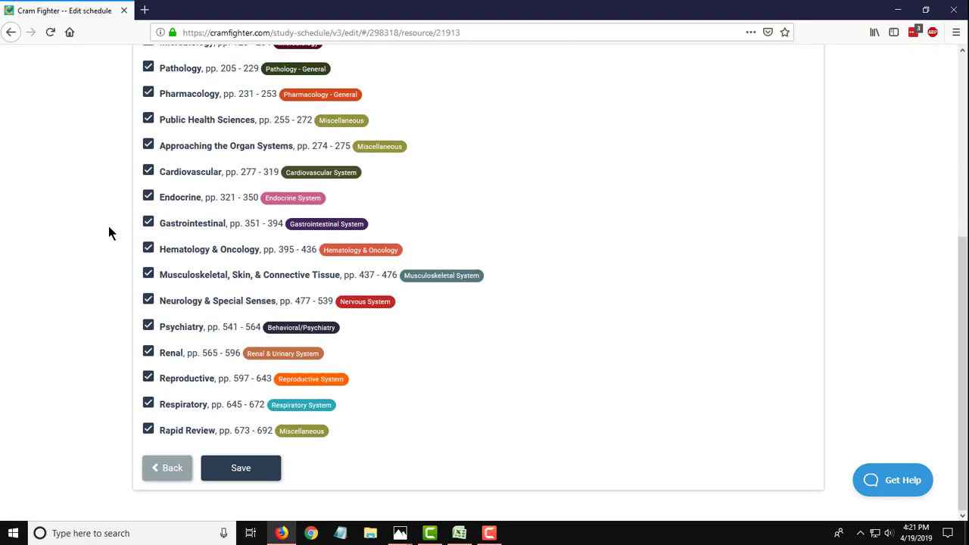
left_click(238, 478)
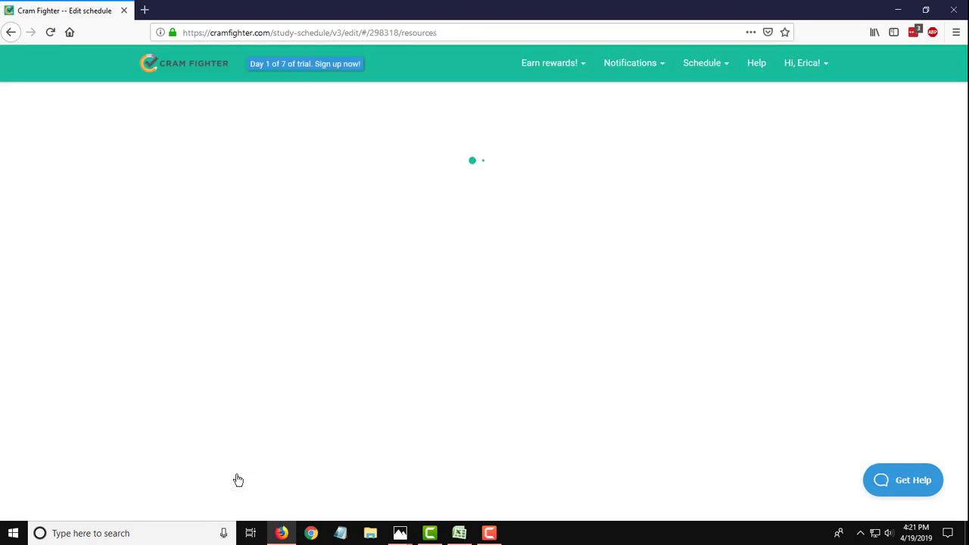
- Add the SketchyMicro lecture resource to the study block with all of its lectures selected
left_click(380, 228)
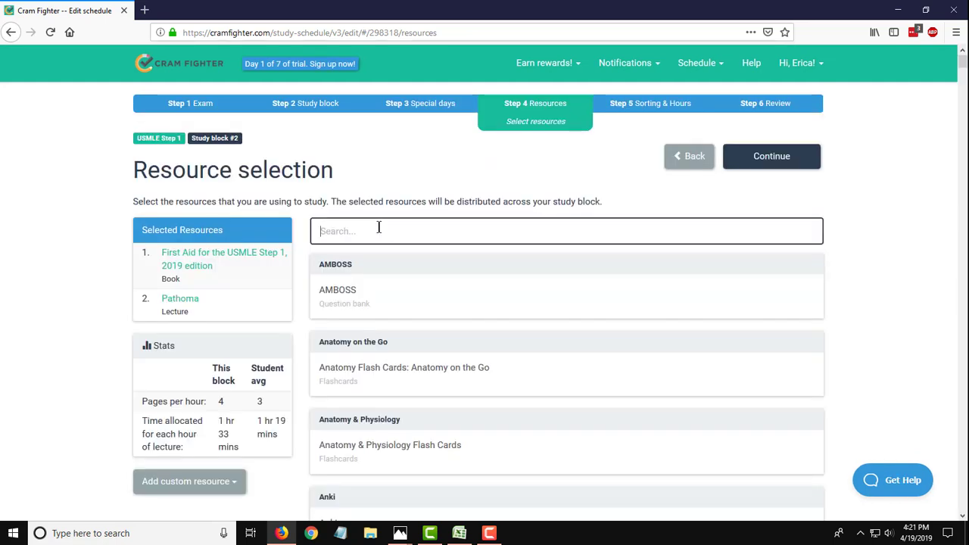
type("sketchy micro")
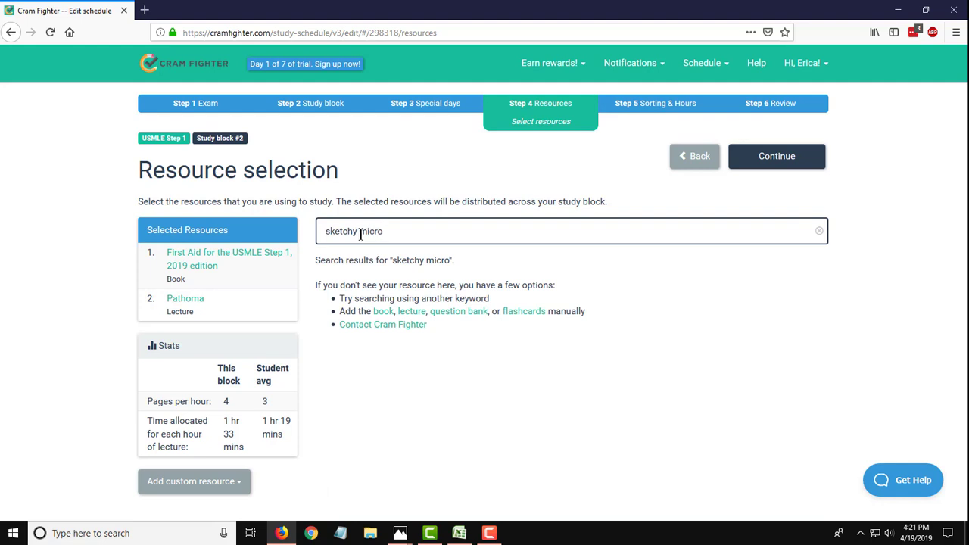
left_click(359, 232)
key("BackSpace")
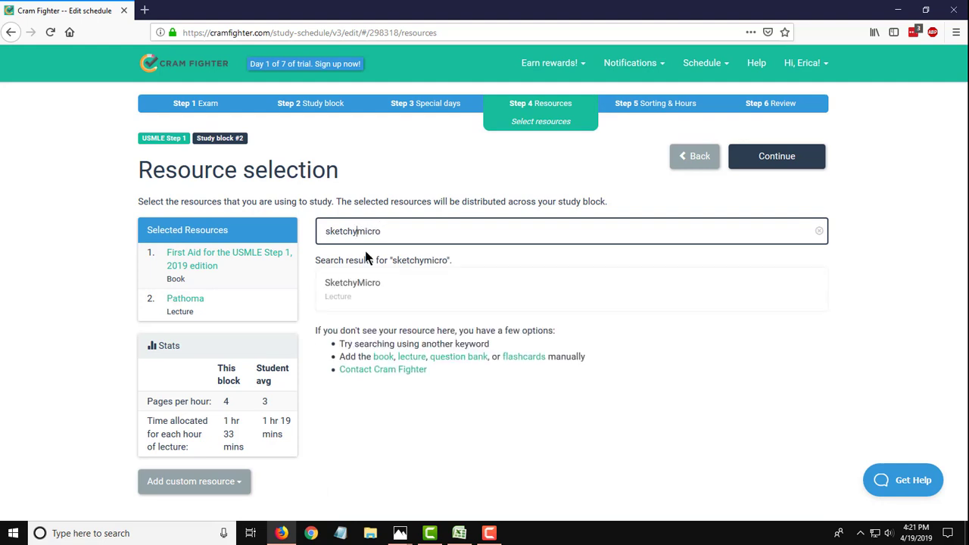
left_click(359, 291)
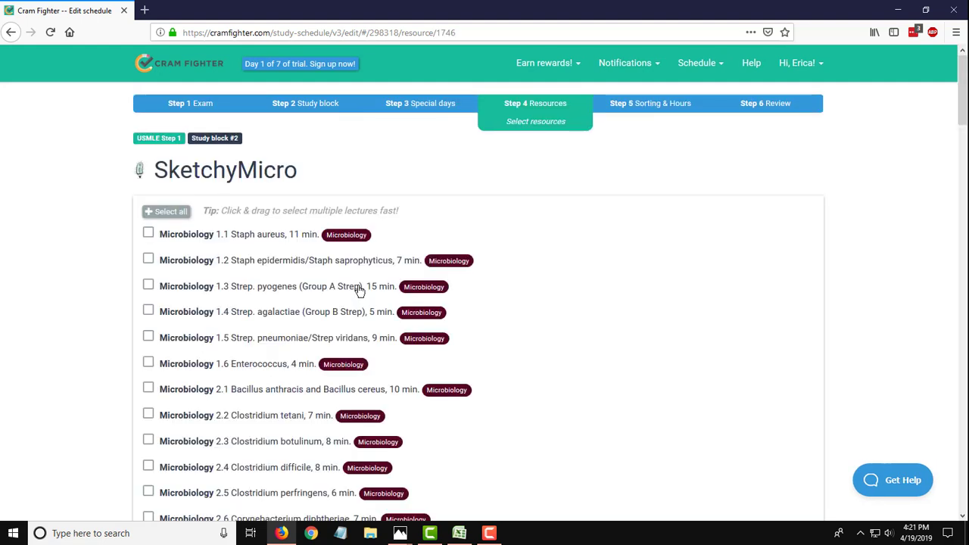
left_click(173, 218)
scroll(78, 253, "down", 20)
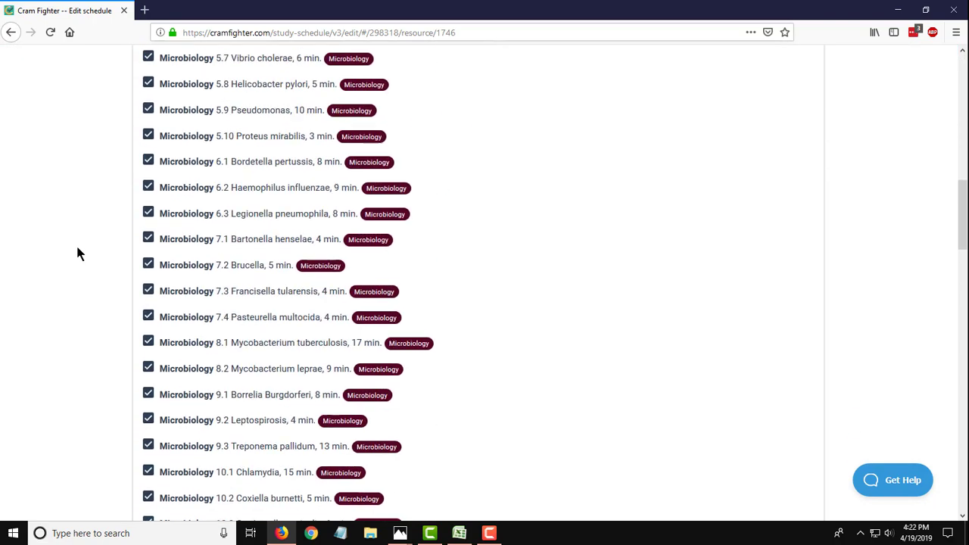
scroll(79, 253, "down", 10)
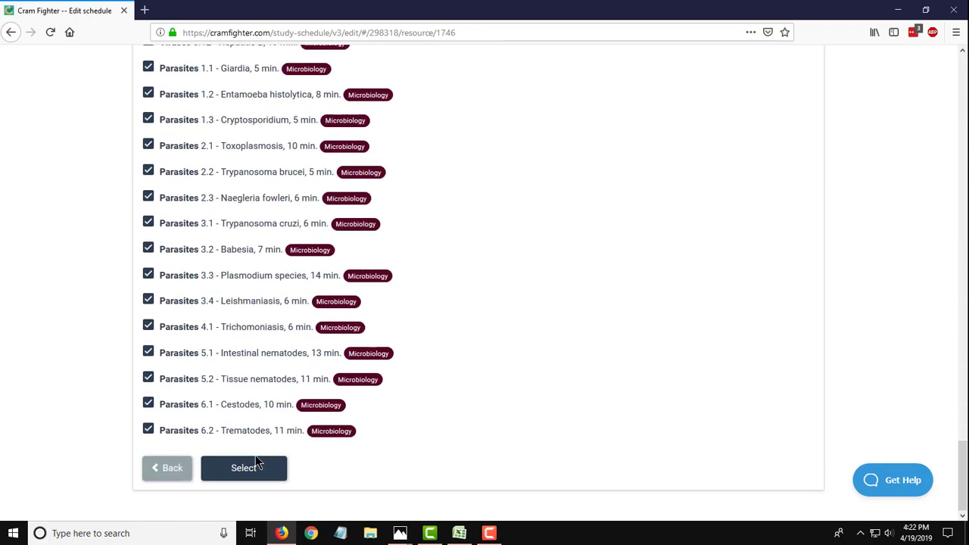
left_click(240, 468)
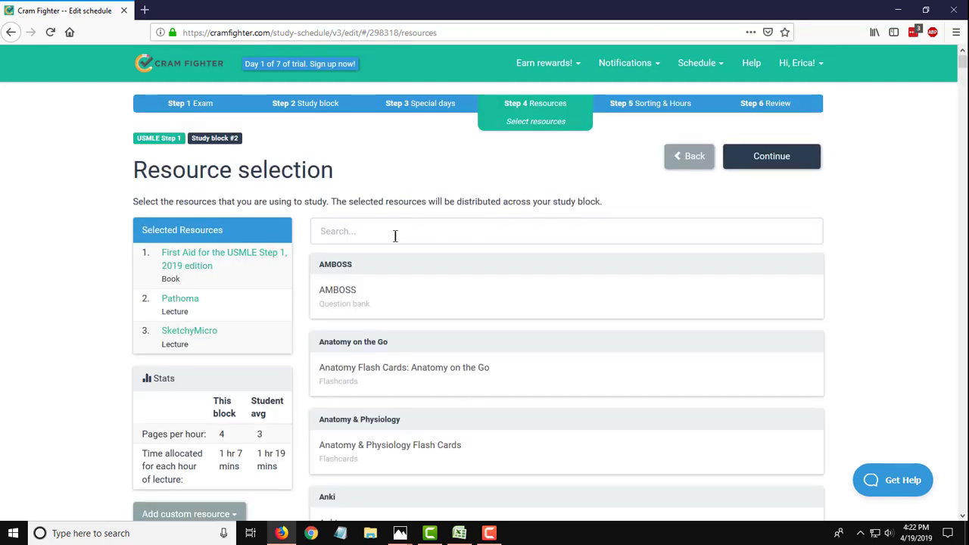
- Find the UWorld question bank and choose to schedule it by daily number of questions
left_click(394, 235)
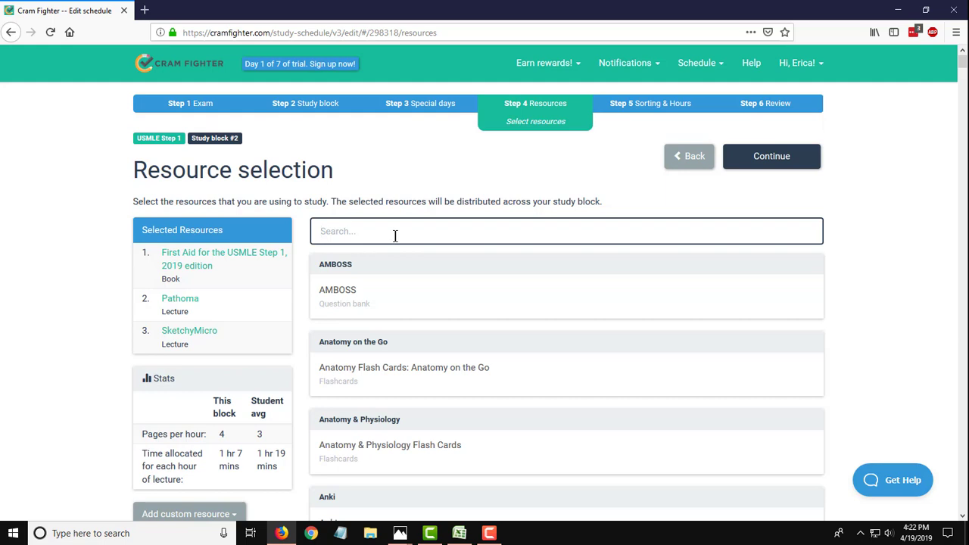
type("uworld")
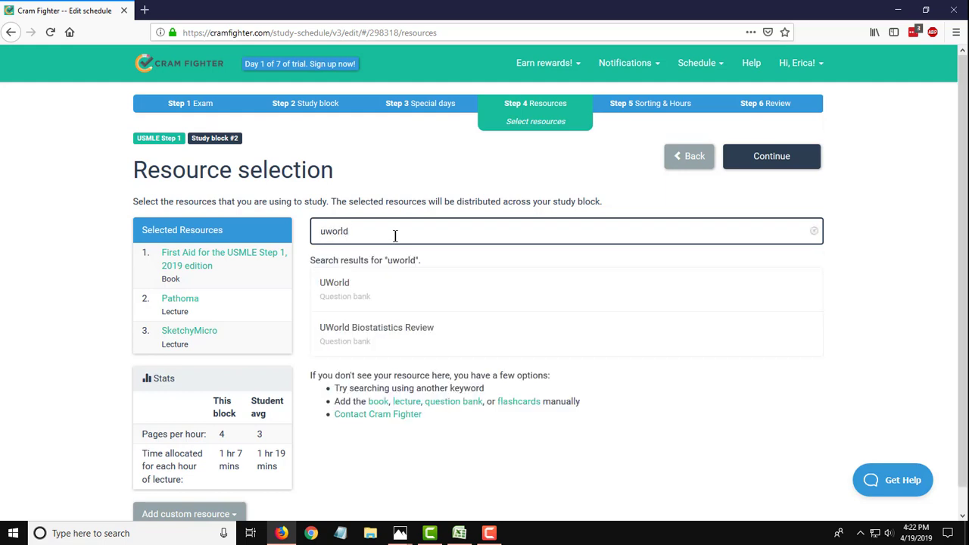
left_click(331, 290)
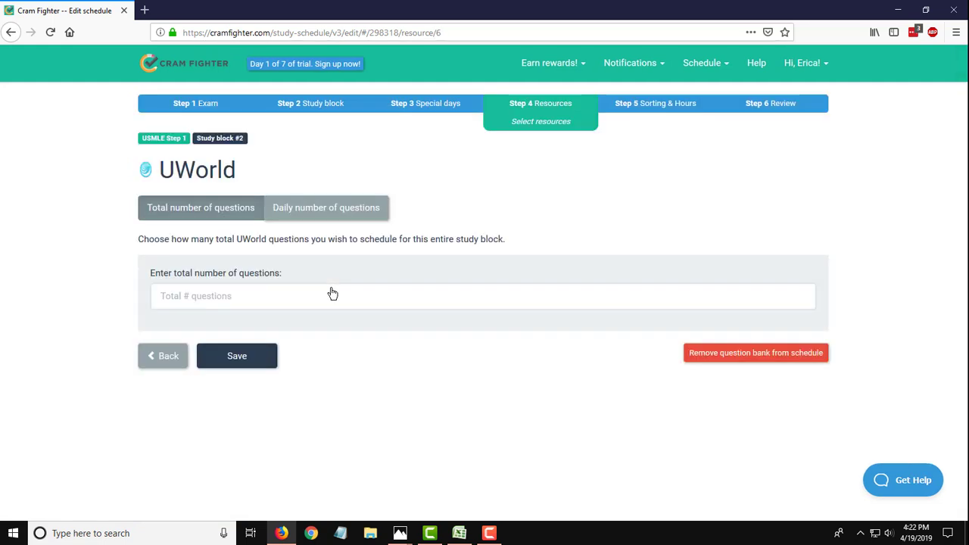
left_click(313, 221)
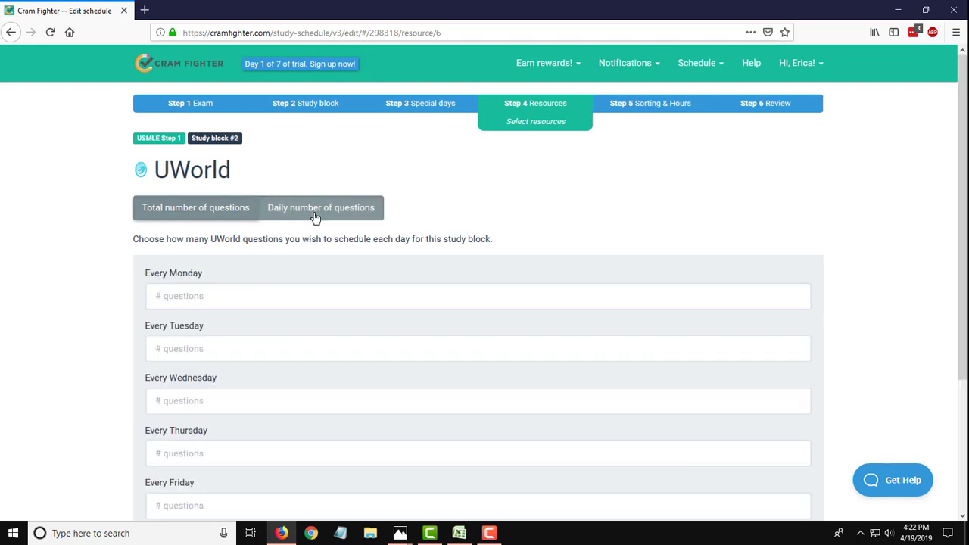
- Set 80 UWorld questions for every day from Monday to Sunday, and save the question bank
left_click(281, 308)
type("80")
key("Tab")
type("80")
key("Tab")
type("80")
key("Tab")
type("80")
key("Tab")
type("80")
key("Tab")
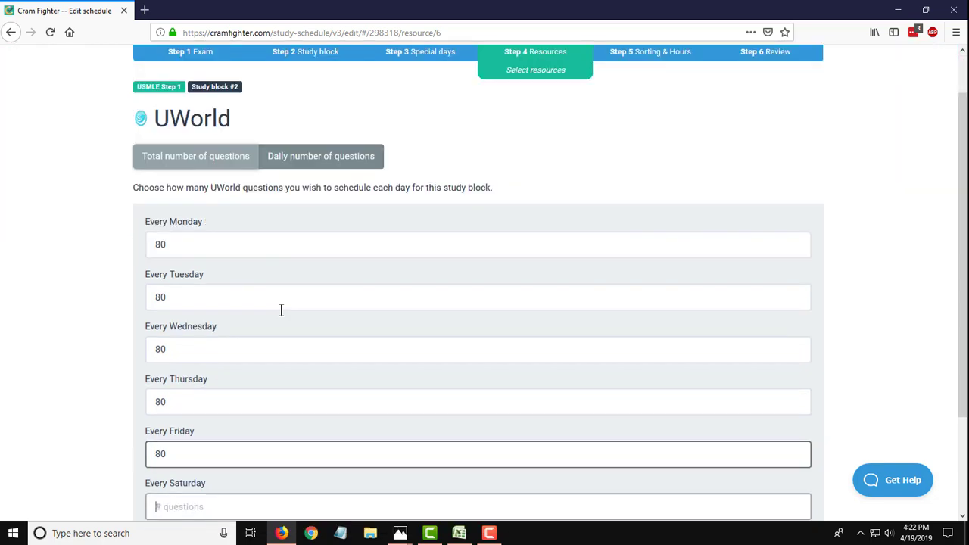
type("80")
key("Tab")
type("80")
key("Tab")
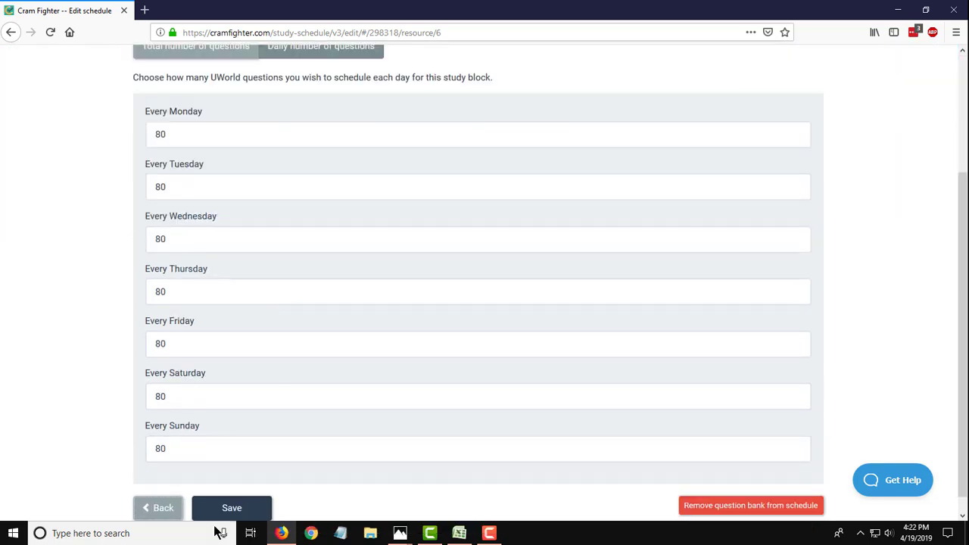
left_click(219, 512)
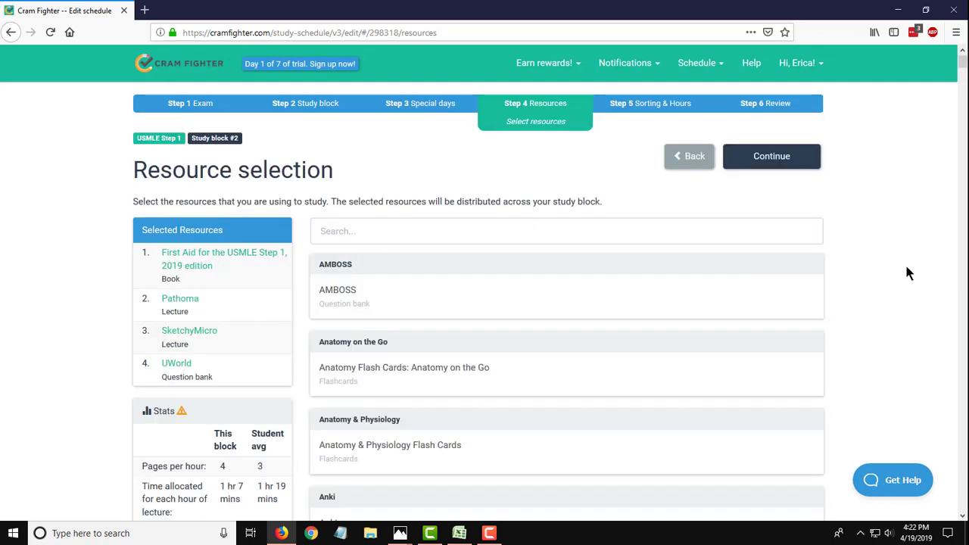
- Continue to the sorting options, move Cardiovascular System to first and Respiratory System to second in the subject order, and save
scroll(909, 273, "down", 2)
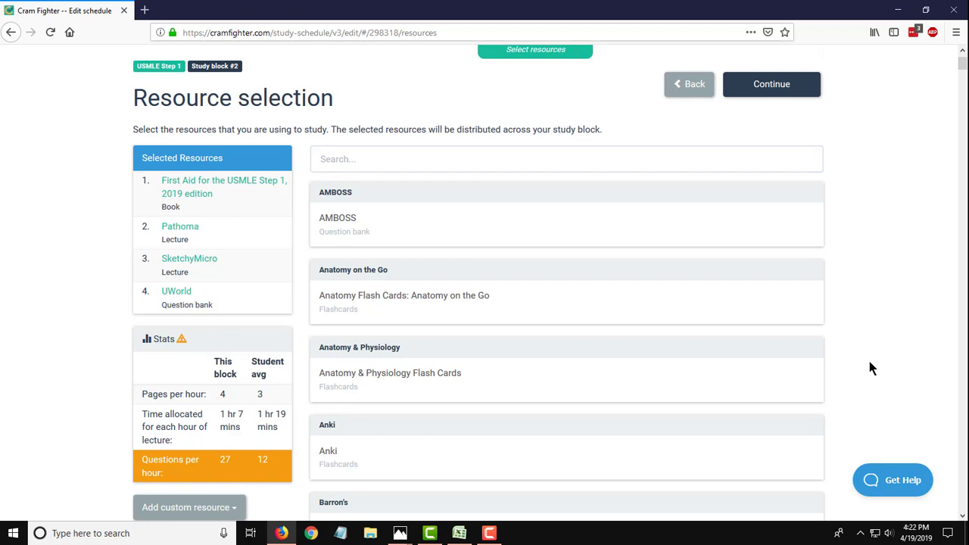
left_click(771, 84)
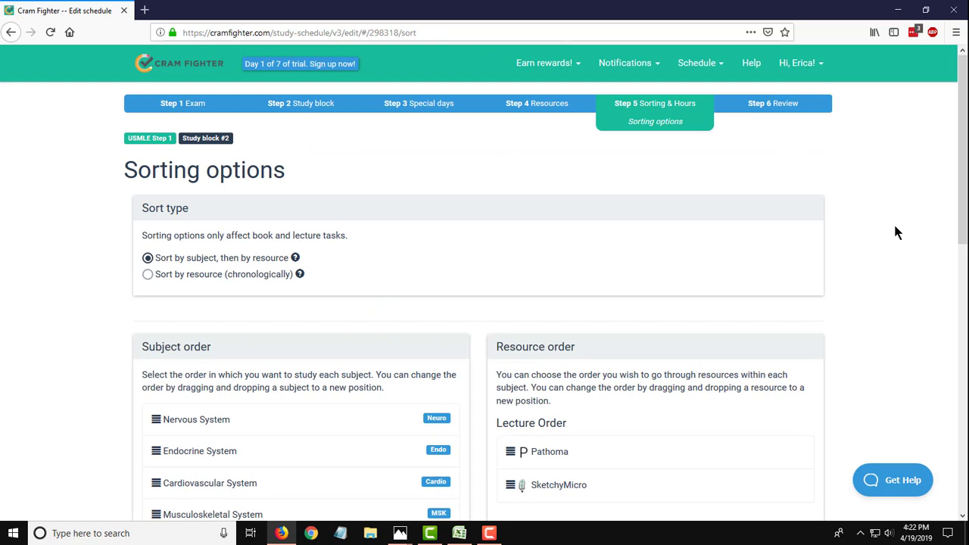
scroll(896, 232, "down", 3)
scroll(895, 231, "up", 3)
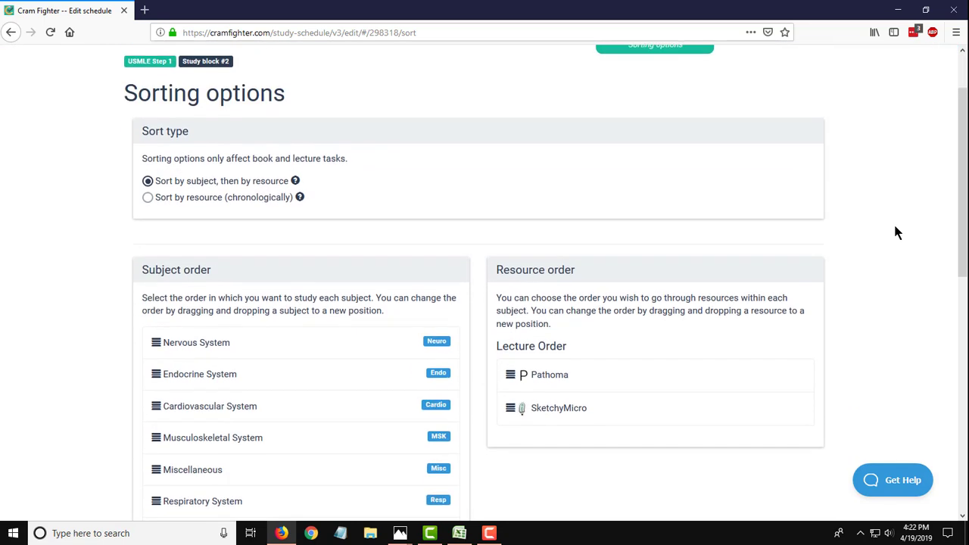
scroll(896, 231, "down", 1)
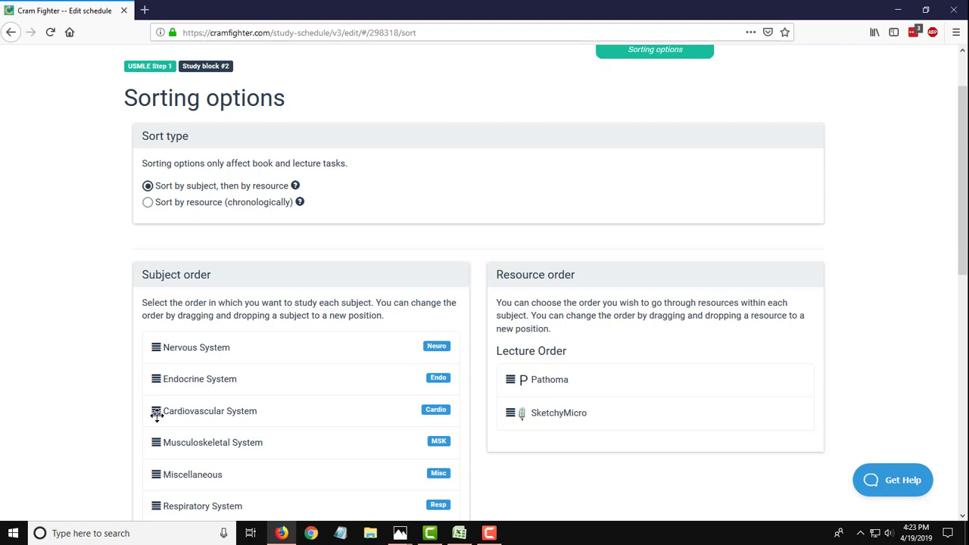
left_click_drag(156, 415, 156, 345)
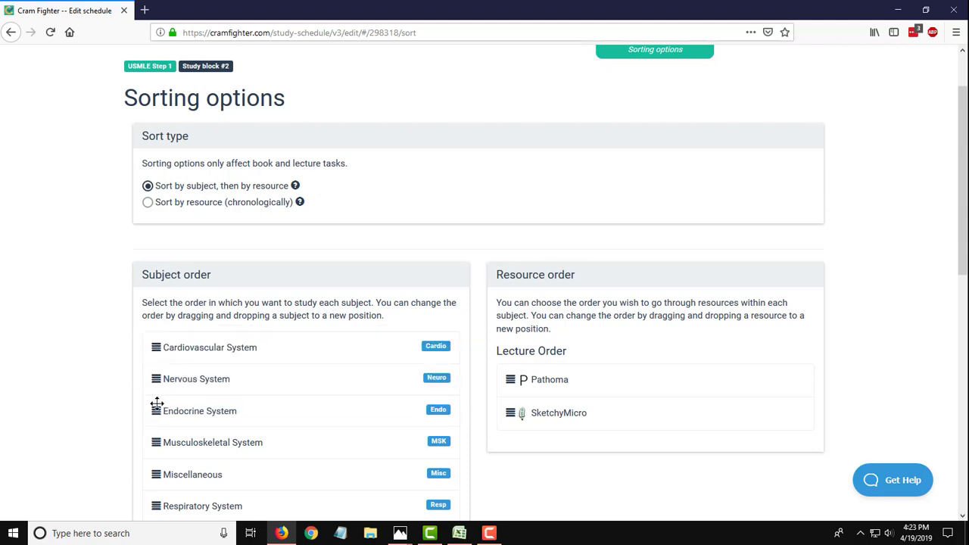
left_click_drag(156, 506, 158, 364)
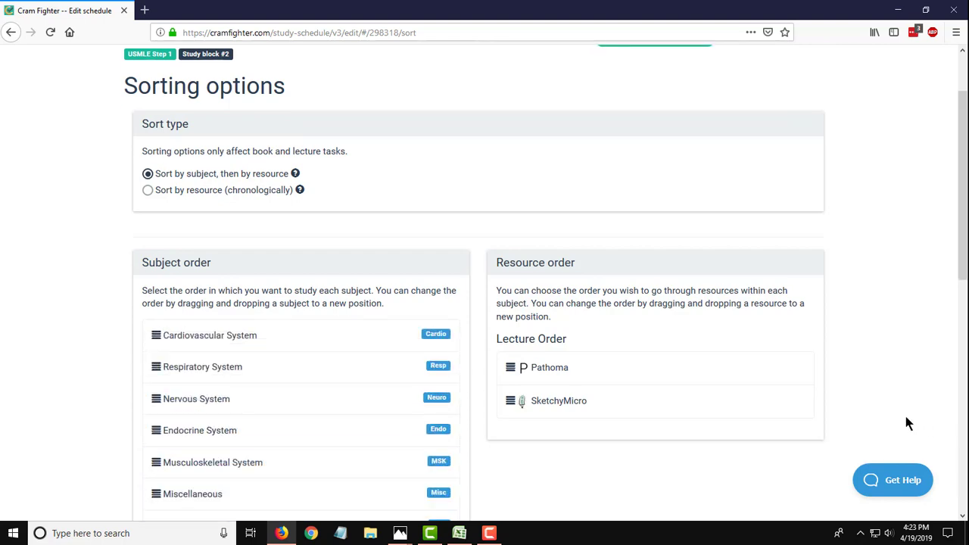
scroll(909, 424, "down", 7)
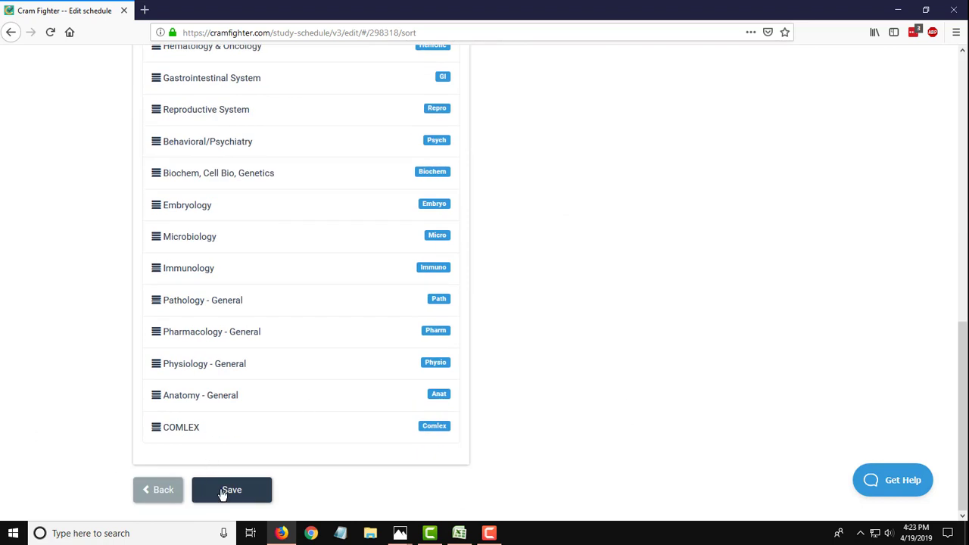
left_click(223, 492)
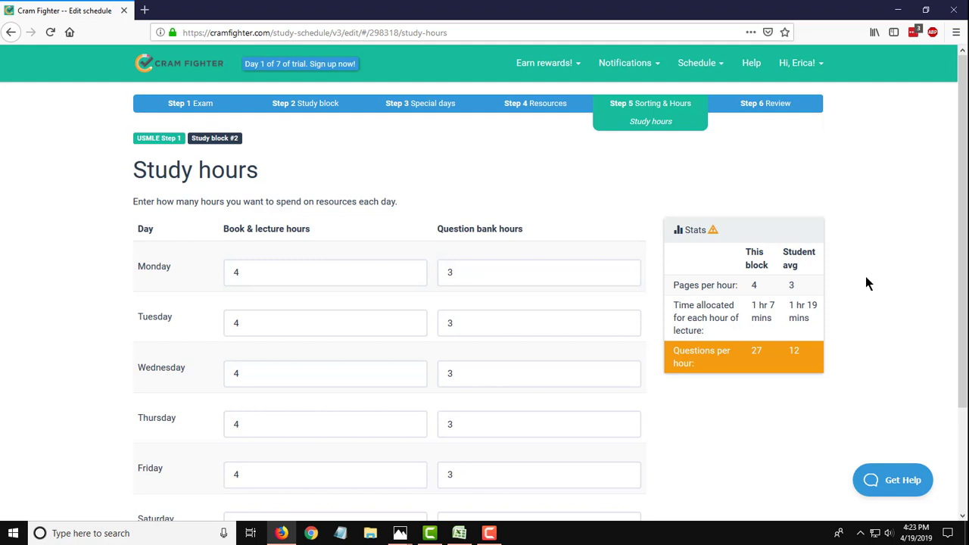
- Save the daily study hours for Study block #2 as they are, and finish the setup to view the schedule
scroll(867, 282, "down", 3)
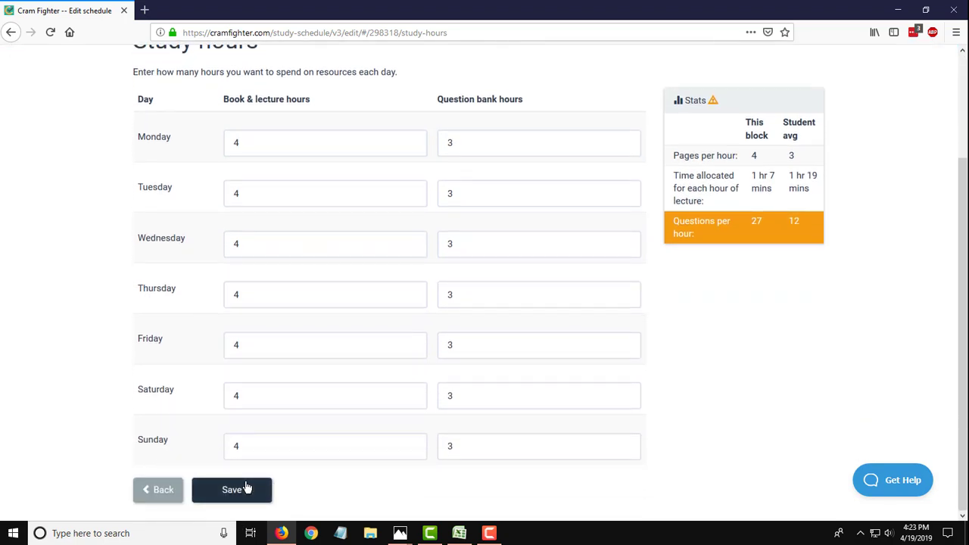
left_click(246, 489)
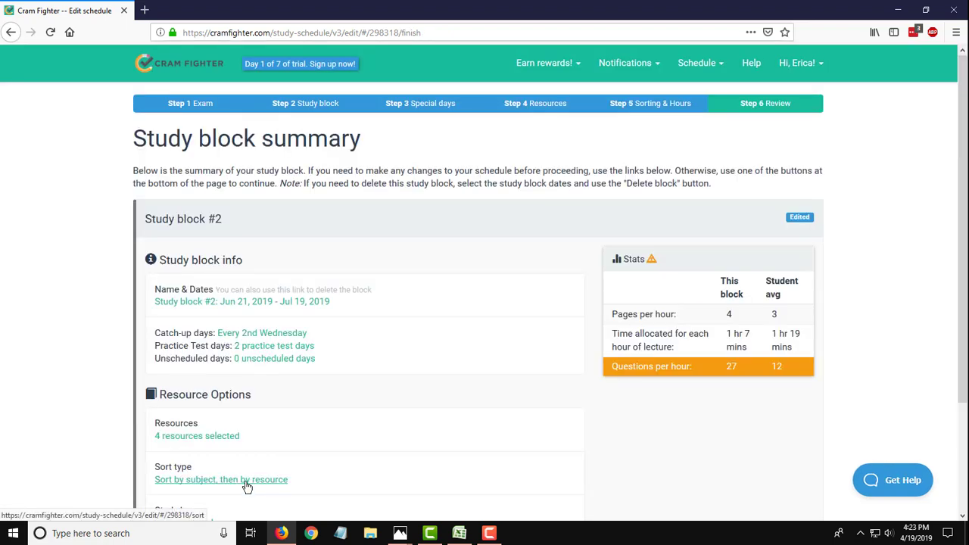
scroll(394, 265, "down", 1)
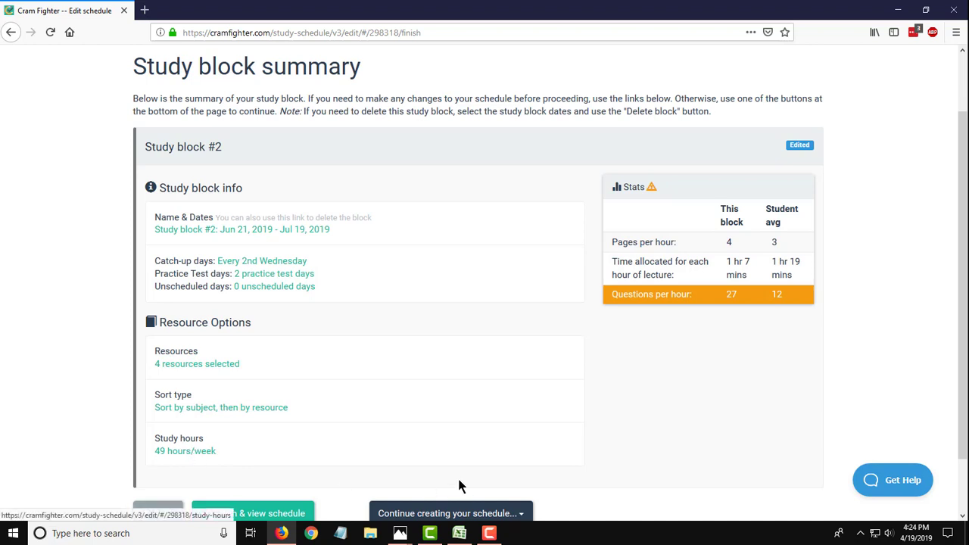
scroll(487, 471, "down", 2)
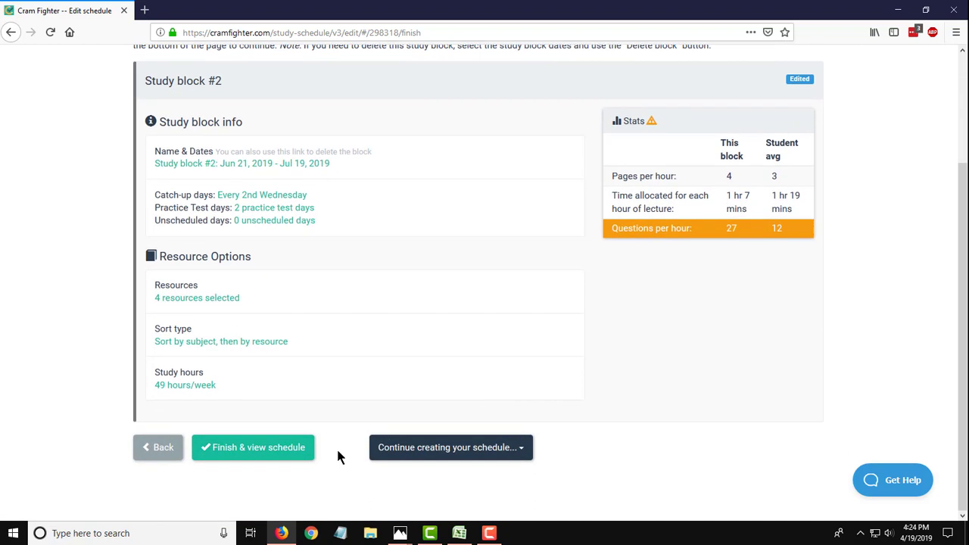
left_click(267, 454)
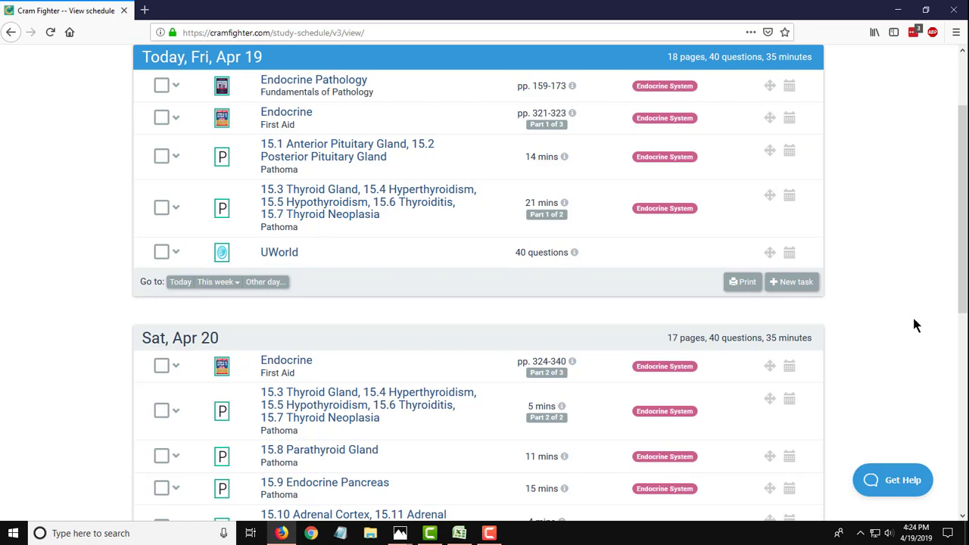
- Mark the Endocrine Pathology, First Aid Endocrine and Pathoma 15.1–15.2 pituitary gland tasks for Friday, Apr 19 as completed
scroll(912, 315, "up", 2)
left_click(160, 157)
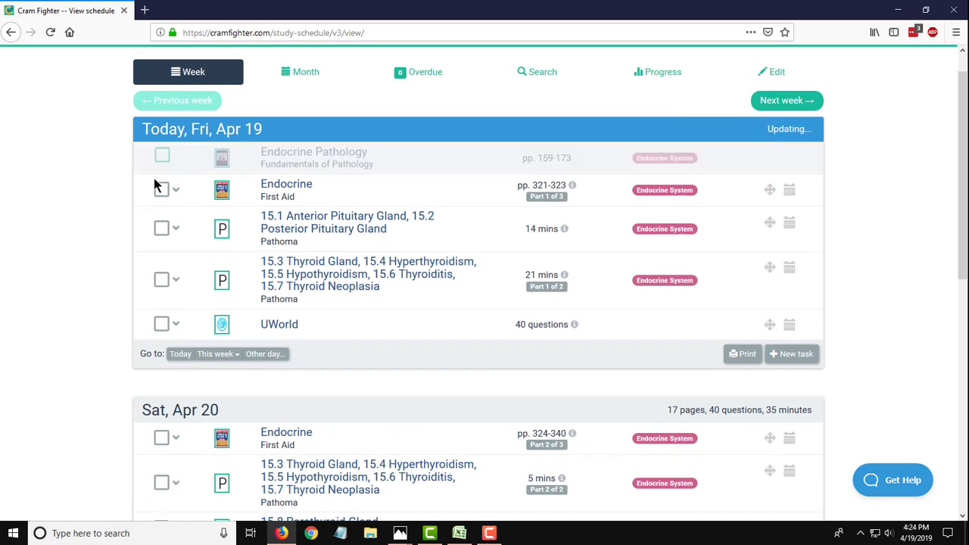
left_click(160, 189)
left_click(162, 229)
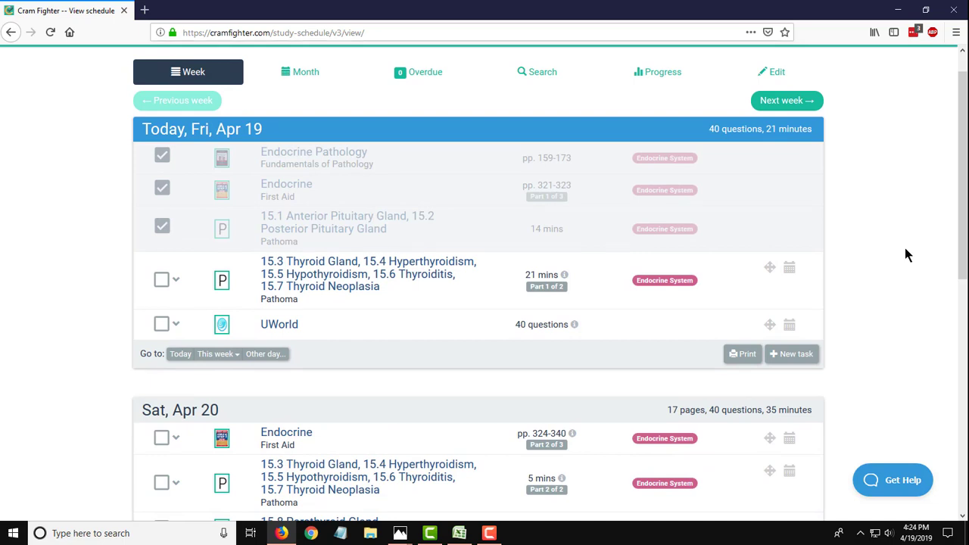
- Move Friday's UWorld question task to Saturday, Apr 20, and preview the printable weekly schedule before returning to the week view
scroll(785, 296, "down", 2)
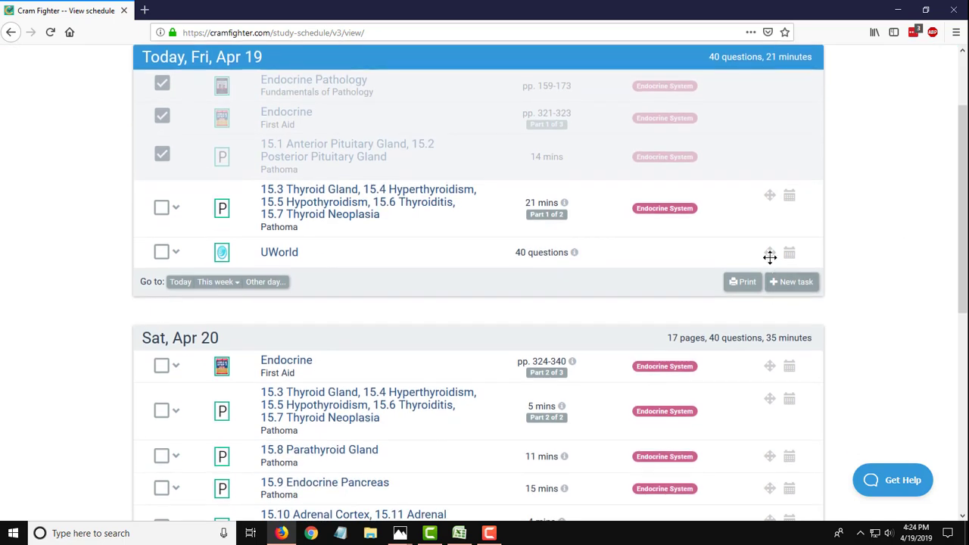
left_click_drag(769, 252, 748, 434)
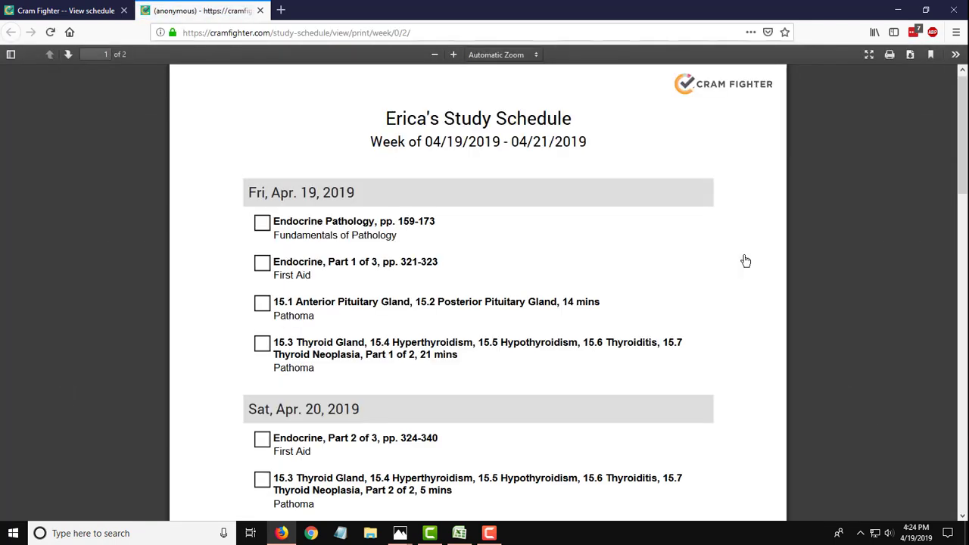
left_click(260, 11)
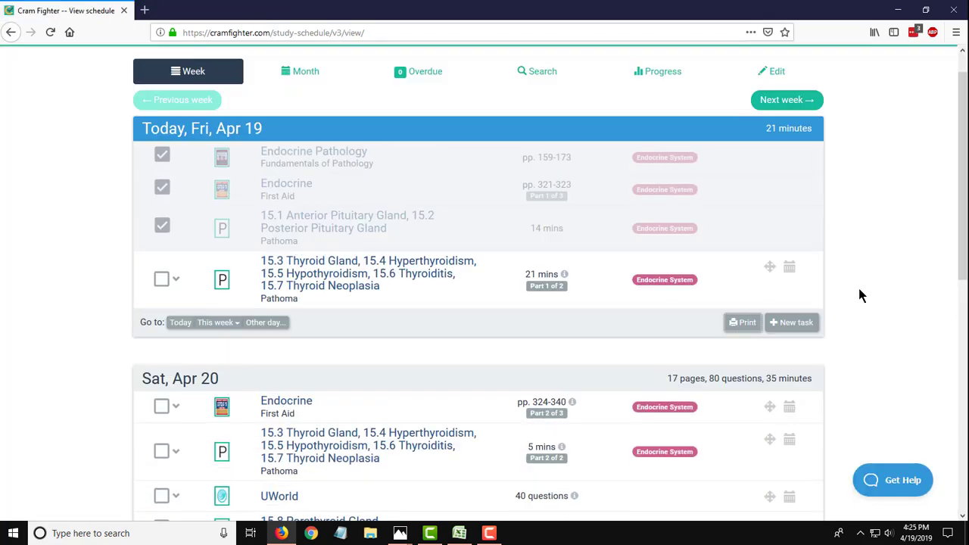
- Open the options for editing and rebalancing the schedule
scroll(858, 295, "up", 1)
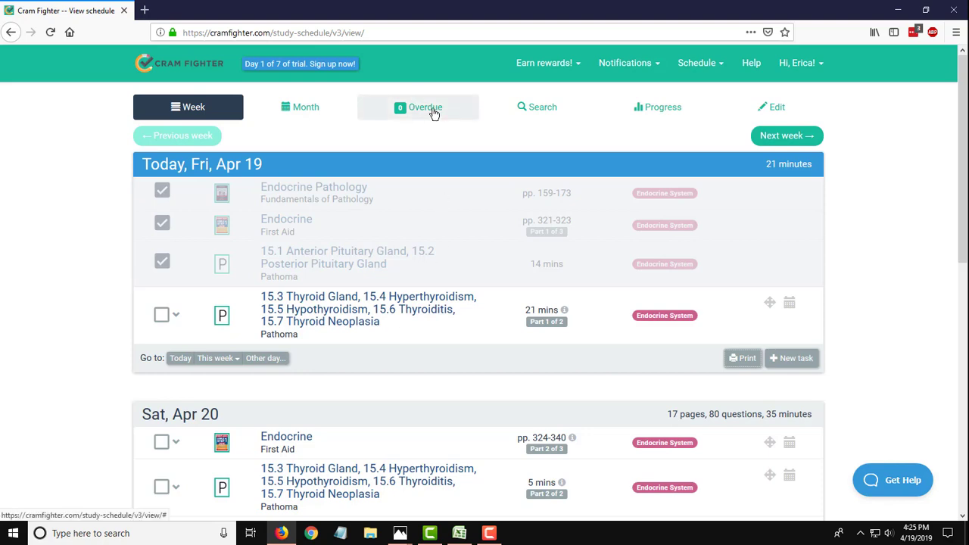
left_click(771, 112)
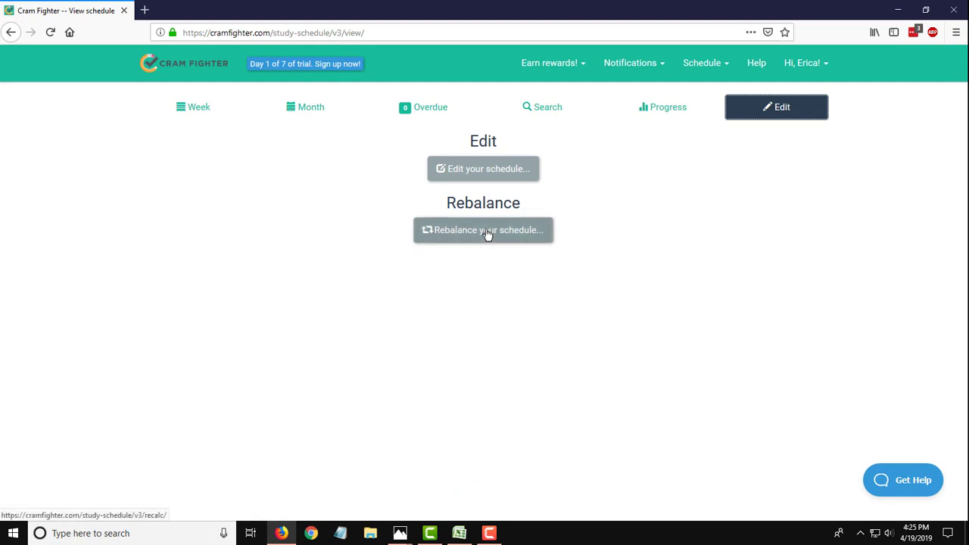